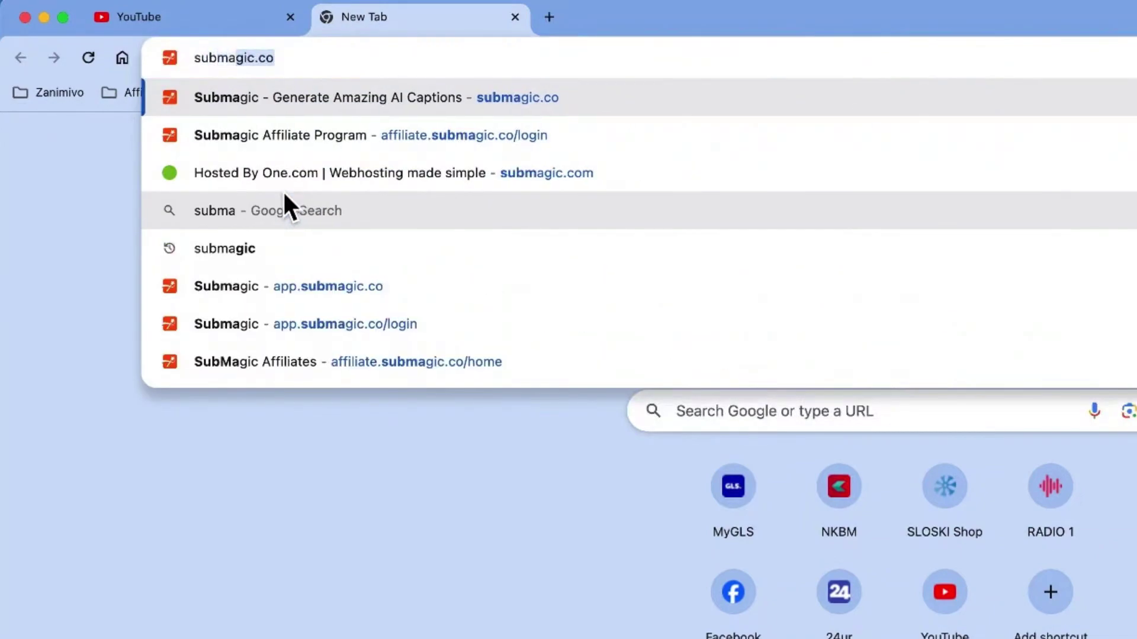
- Go to submagic.co and continue to the signed-in Projects dashboard
{"action": "key", "text": "Return"}
{"action": "left_click", "coordinate": [872, 104]}
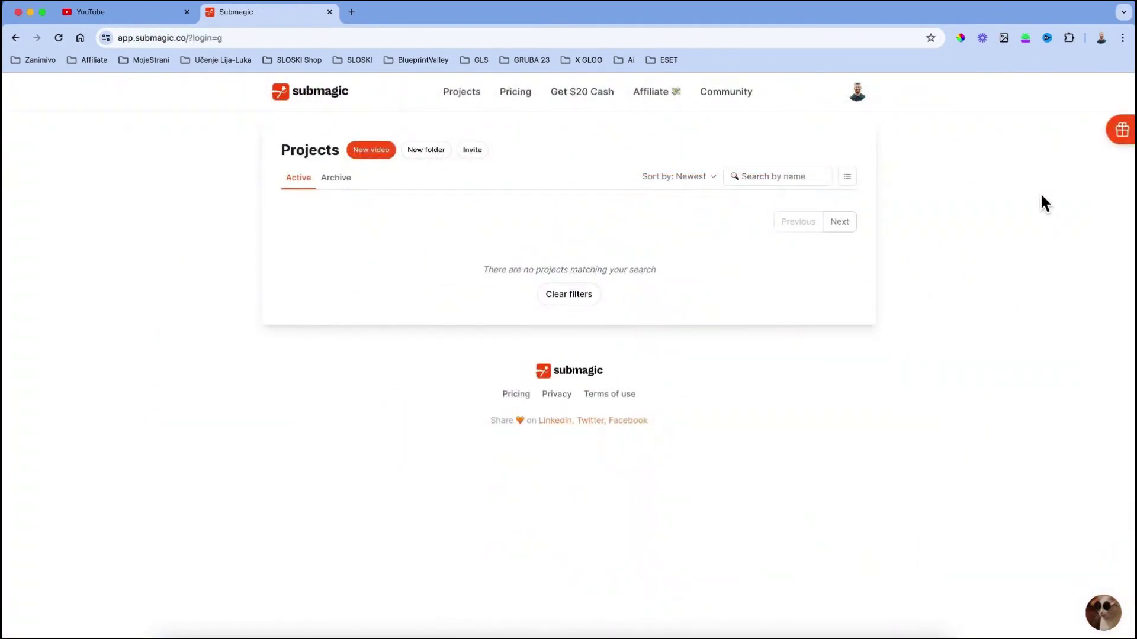
- Start a new video and select SubM 2 9-16.mov from the Desktop
{"action": "left_click", "coordinate": [372, 151]}
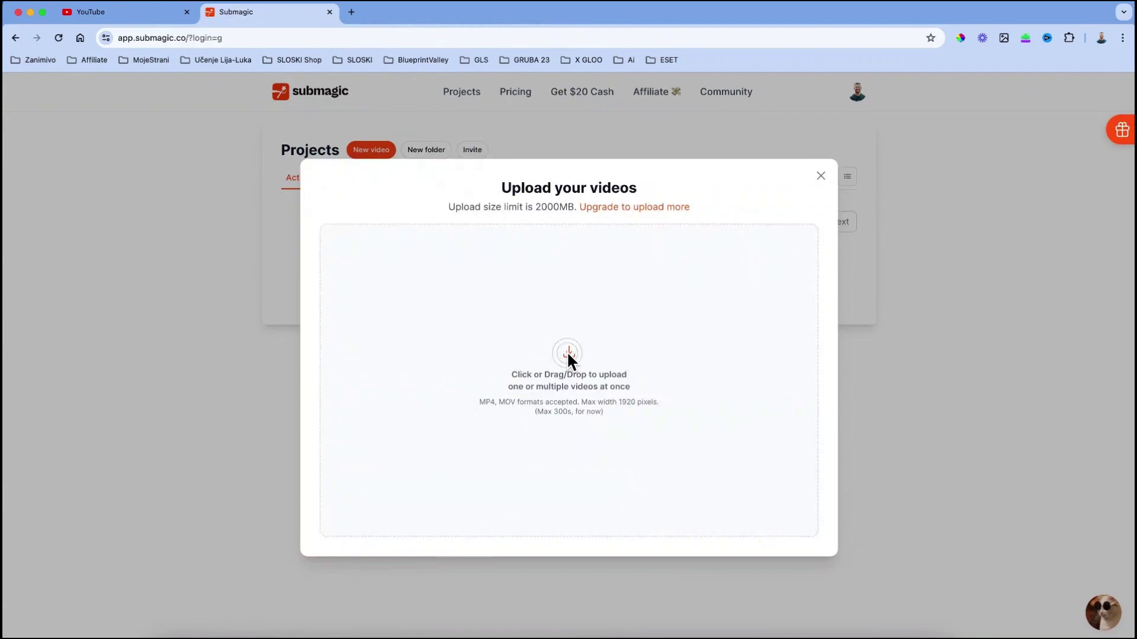
{"action": "left_click", "coordinate": [566, 351]}
{"action": "left_click", "coordinate": [347, 145]}
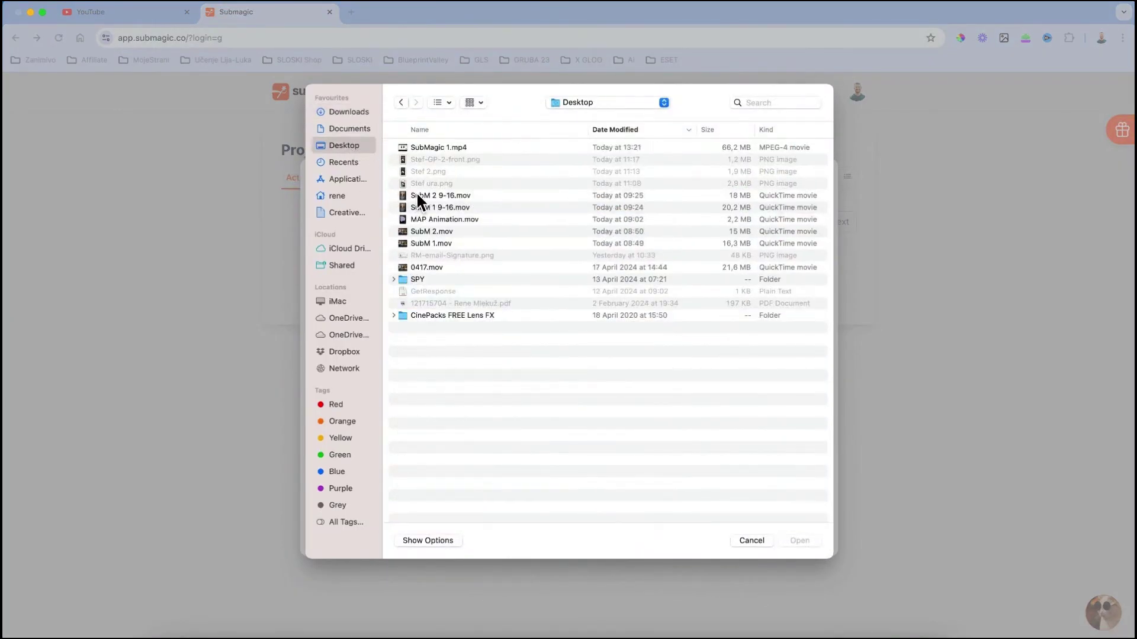
{"action": "left_click", "coordinate": [416, 195]}
{"action": "left_click", "coordinate": [796, 540]}
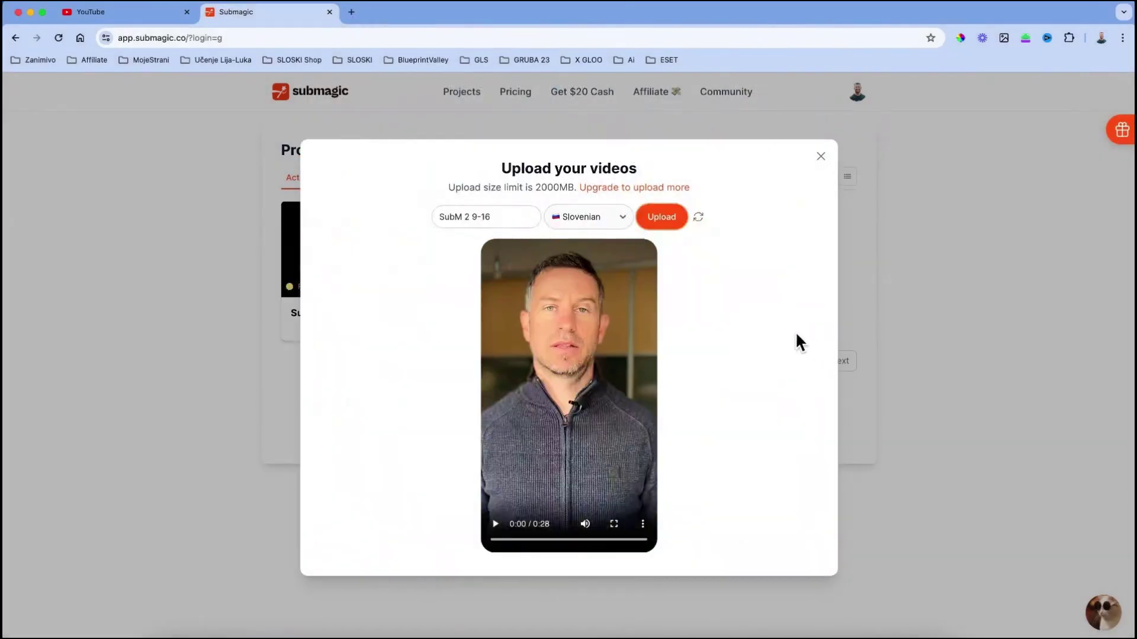
- Set the transcription language to English and upload the video to generate captions
{"action": "left_click", "coordinate": [624, 217]}
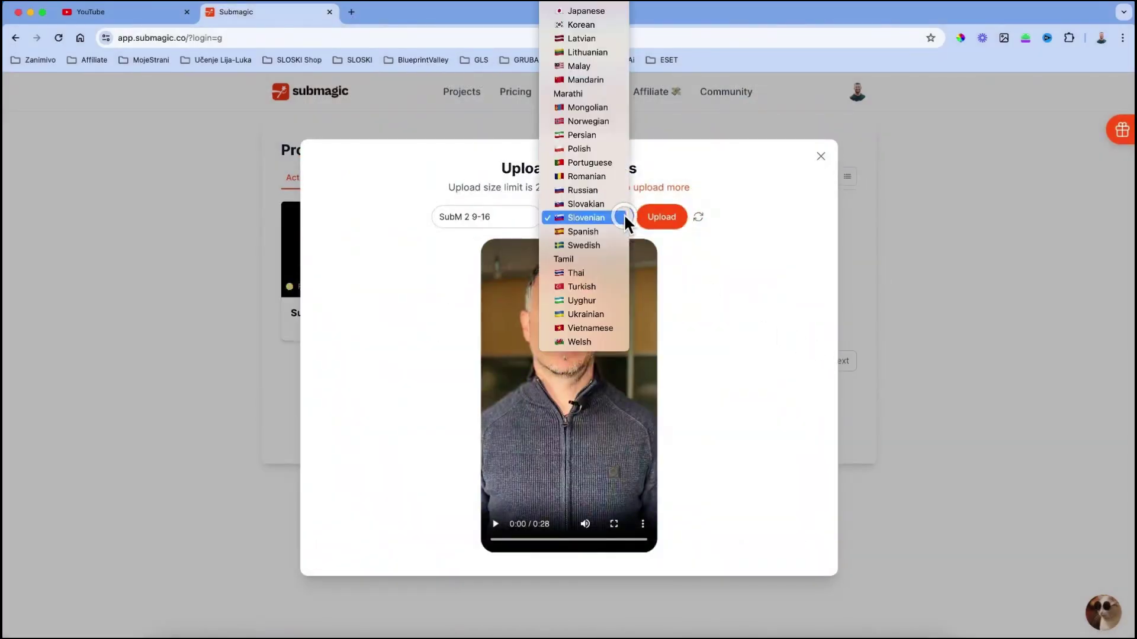
{"action": "scroll", "coordinate": [584, 12], "scroll_direction": "up", "scroll_amount": 5}
{"action": "left_click", "coordinate": [583, 11]}
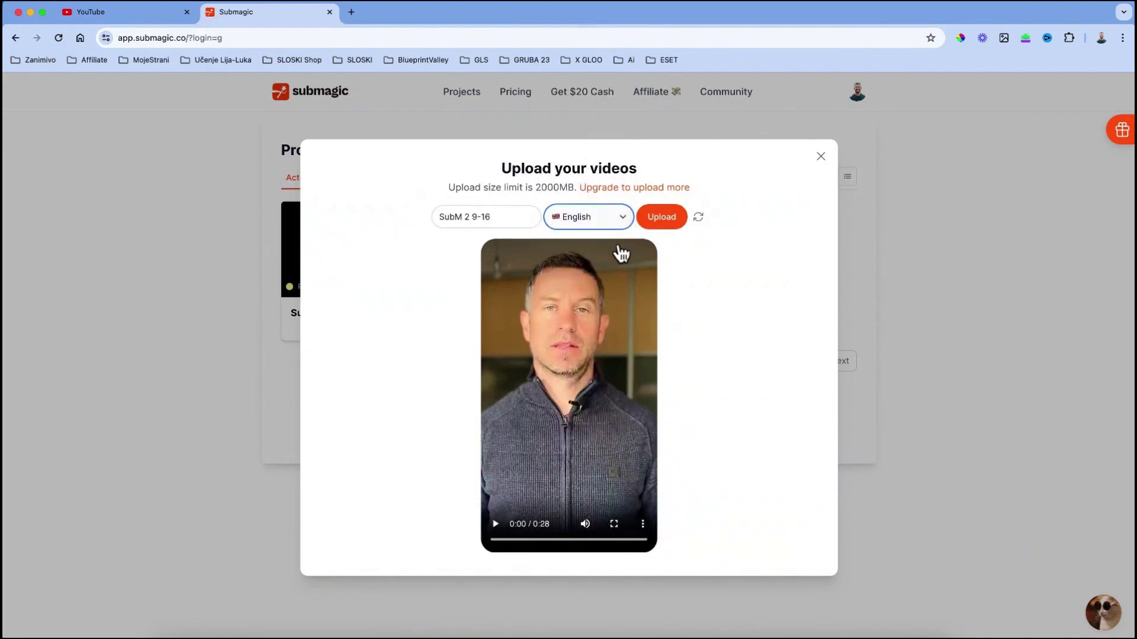
{"action": "left_click", "coordinate": [661, 222]}
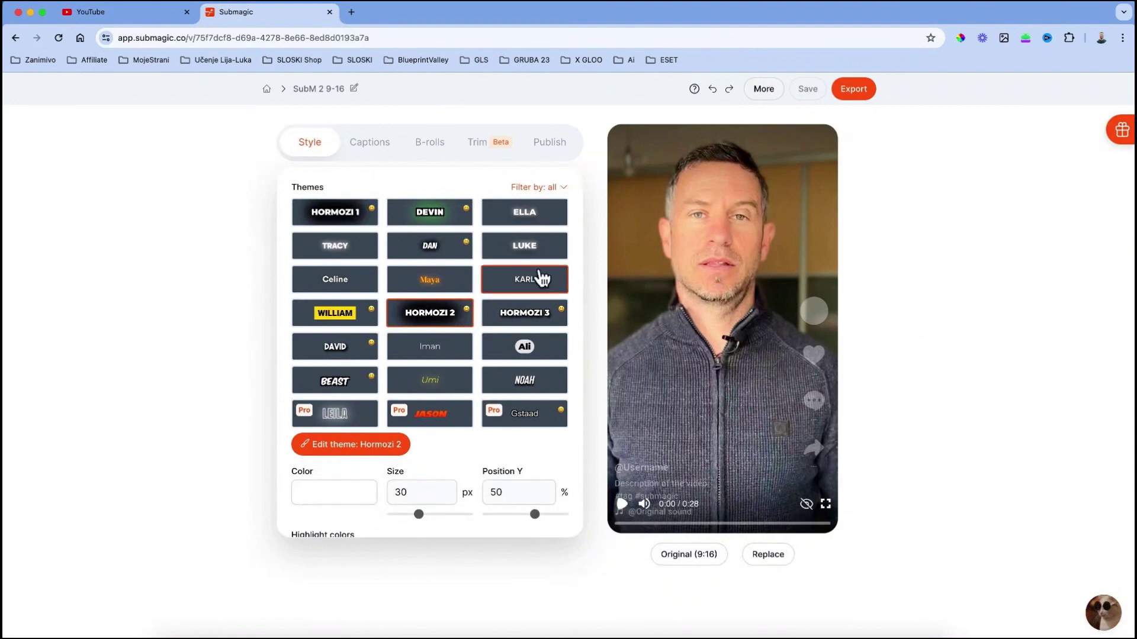
- Apply the Hormozi 2 caption theme and play the preview to check the captions
{"action": "left_click", "coordinate": [444, 246]}
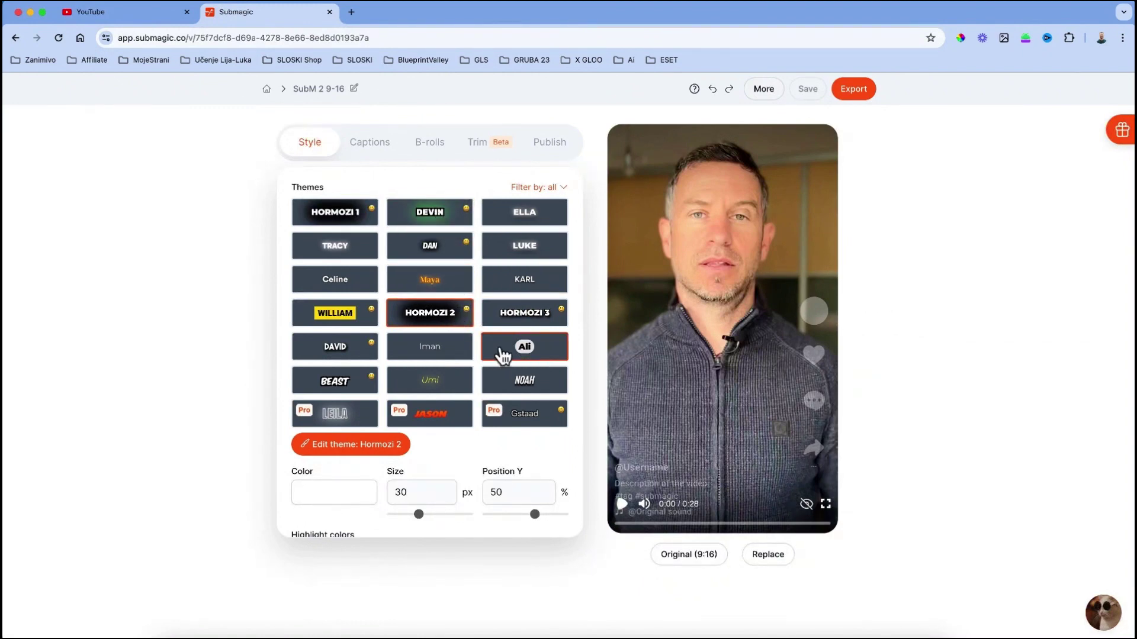
{"action": "left_click", "coordinate": [429, 322]}
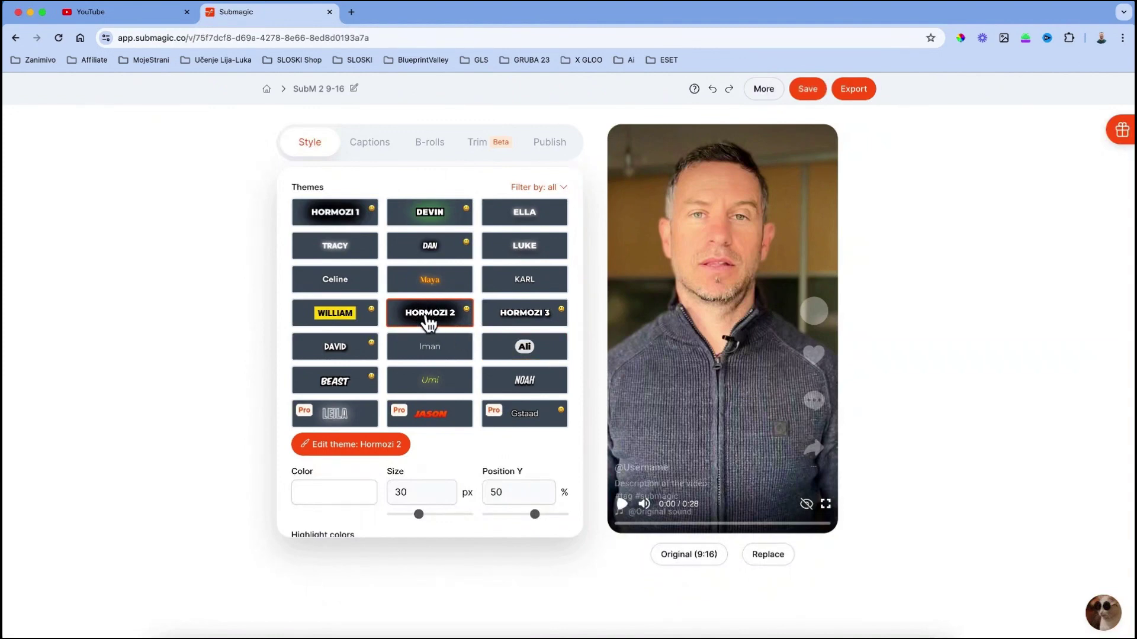
{"action": "left_click", "coordinate": [624, 525]}
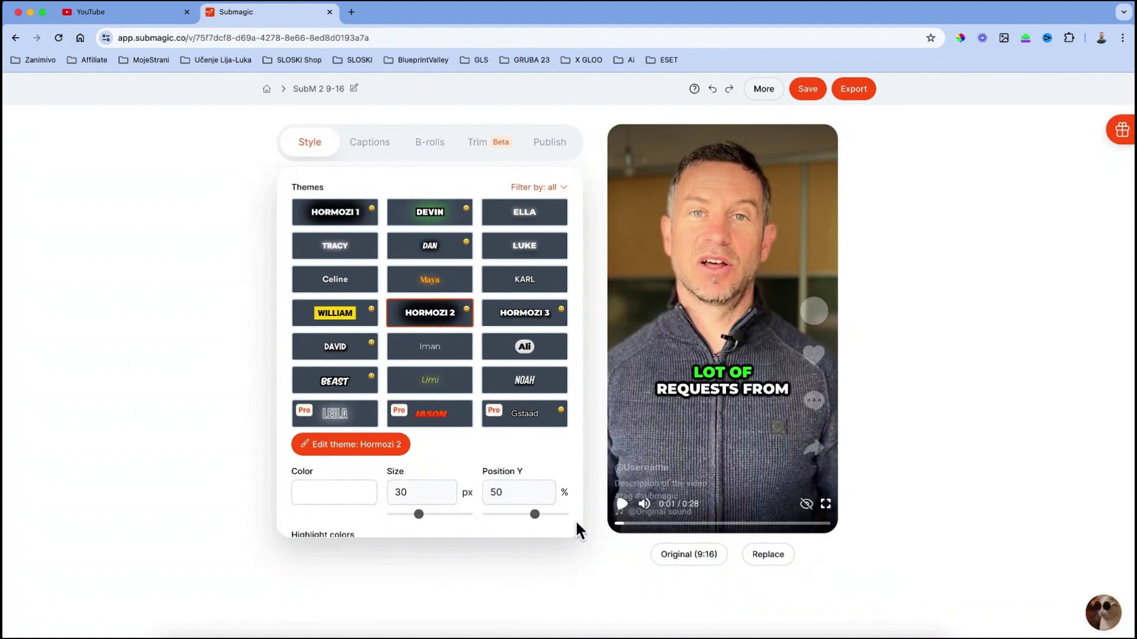
{"action": "mouse_move", "coordinate": [538, 517]}
{"action": "left_mouse_down"}
{"action": "mouse_move", "coordinate": [507, 517]}
{"action": "mouse_move", "coordinate": [551, 515]}
{"action": "mouse_move", "coordinate": [536, 515]}
{"action": "left_mouse_up"}
- Recolour the Third highlight swatch from red to sky blue in the colour picker
{"action": "scroll", "coordinate": [481, 471], "scroll_direction": "down", "scroll_amount": 2}
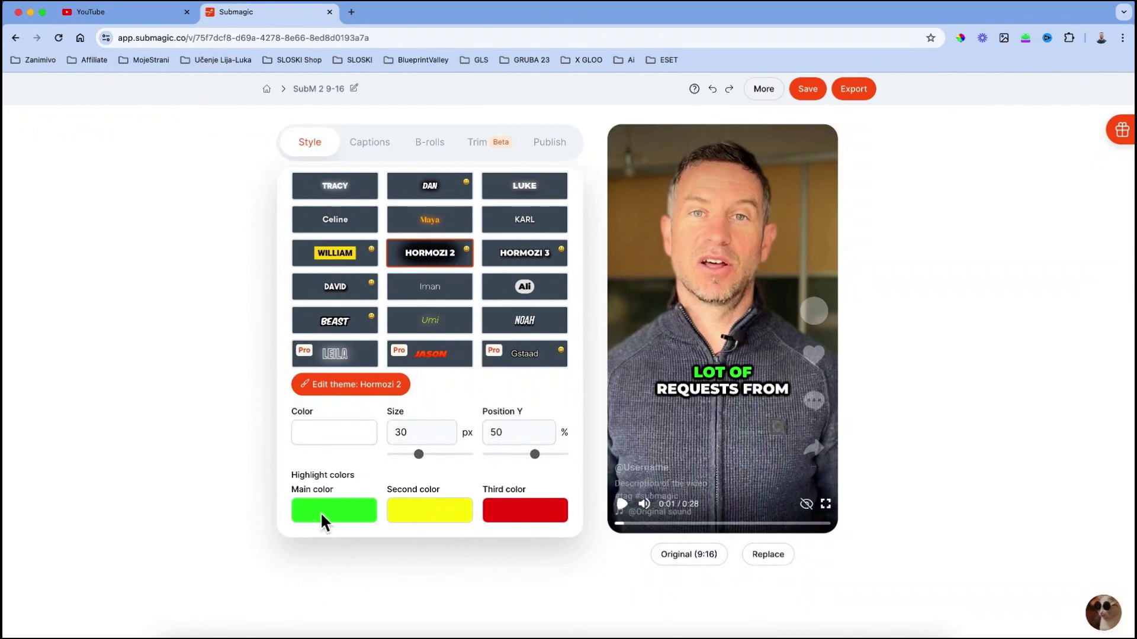
{"action": "left_click", "coordinate": [524, 510]}
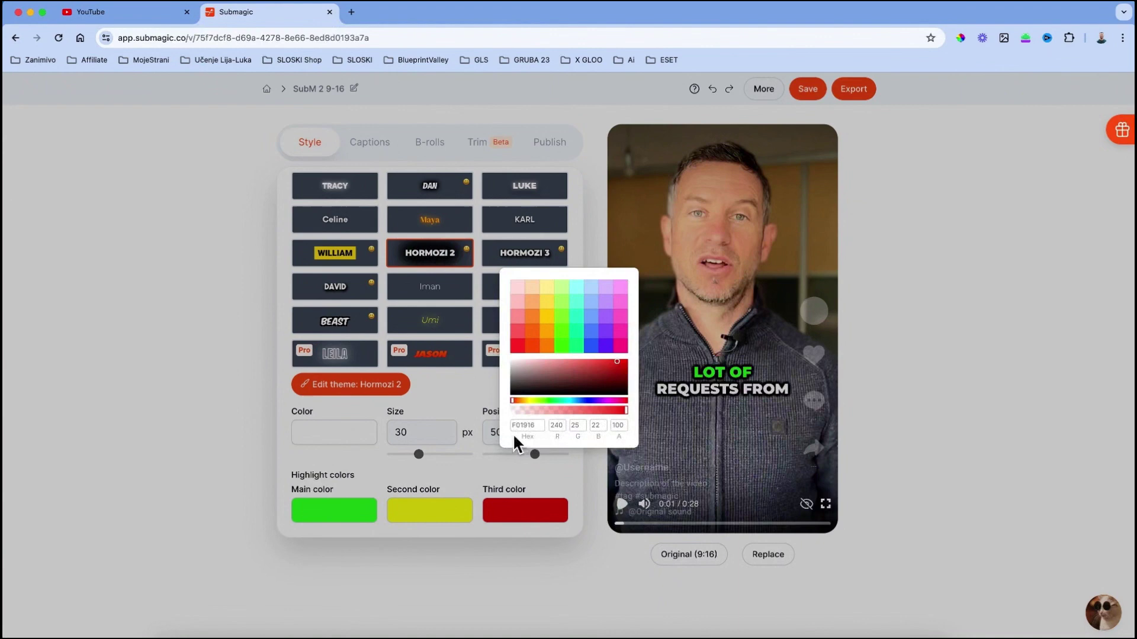
{"action": "left_click_drag", "start_coordinate": [514, 401], "coordinate": [573, 404]}
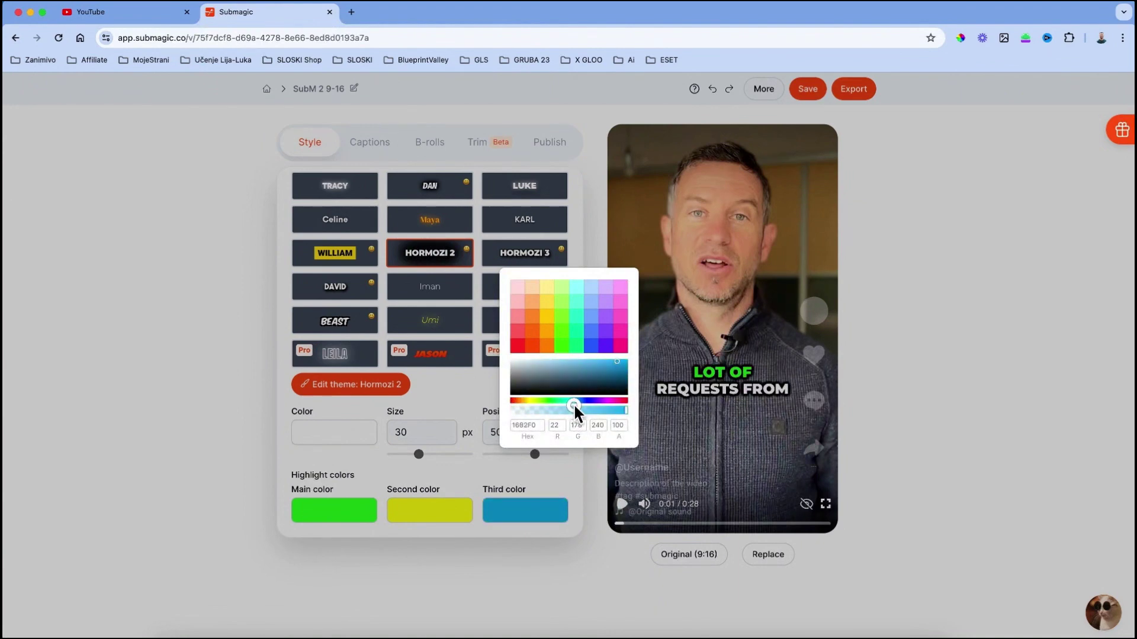
{"action": "left_click", "coordinate": [524, 470]}
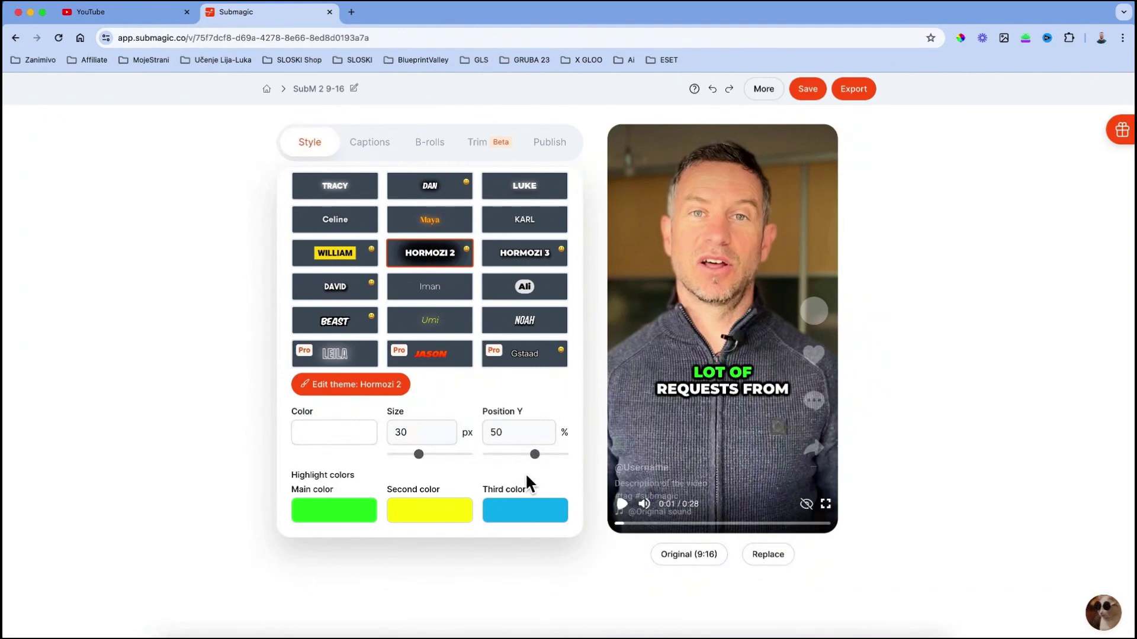
- In the caption list, correct the misrecognised word 'Cape' to 'CapCut'
{"action": "left_click", "coordinate": [372, 144]}
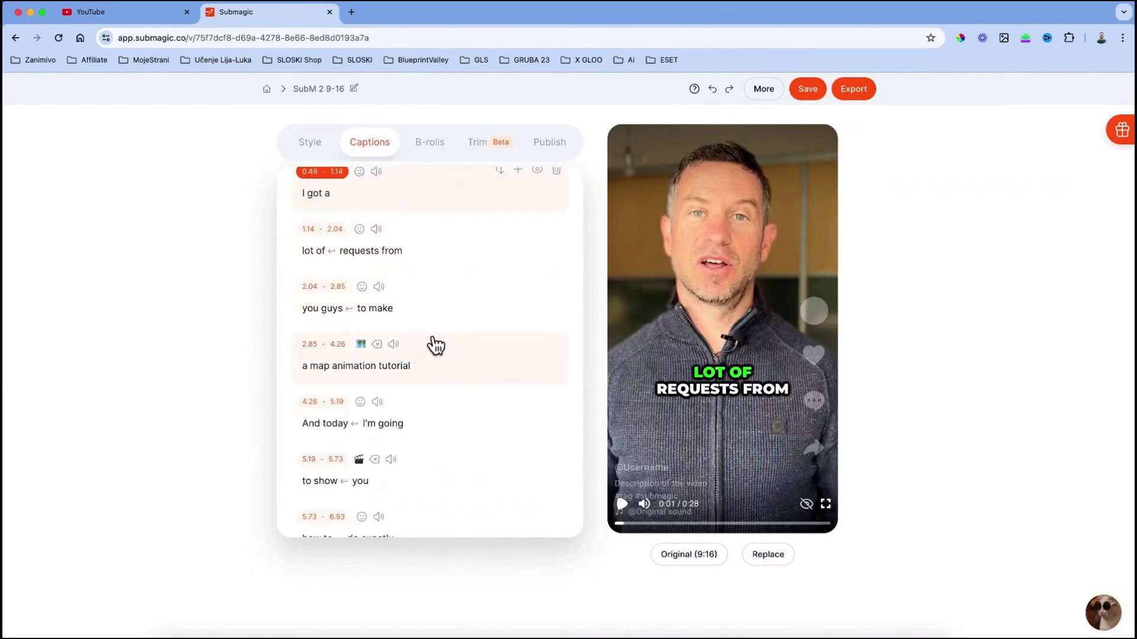
{"action": "scroll", "coordinate": [436, 345], "scroll_direction": "down", "scroll_amount": 5}
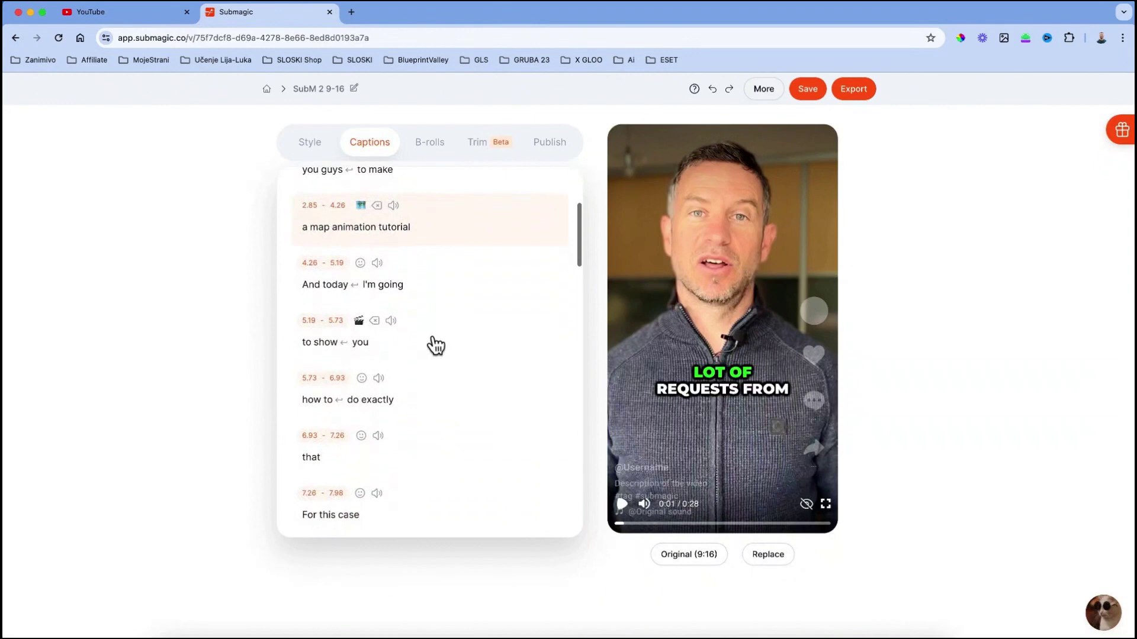
{"action": "scroll", "coordinate": [436, 345], "scroll_direction": "down", "scroll_amount": 8}
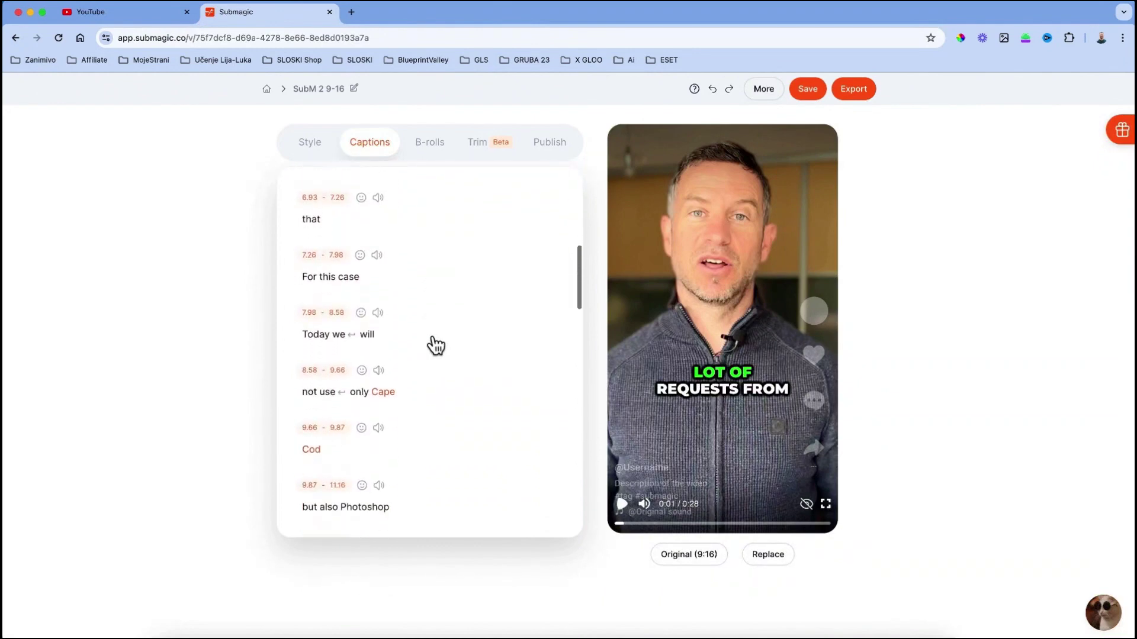
{"action": "scroll", "coordinate": [436, 345], "scroll_direction": "down", "scroll_amount": 4}
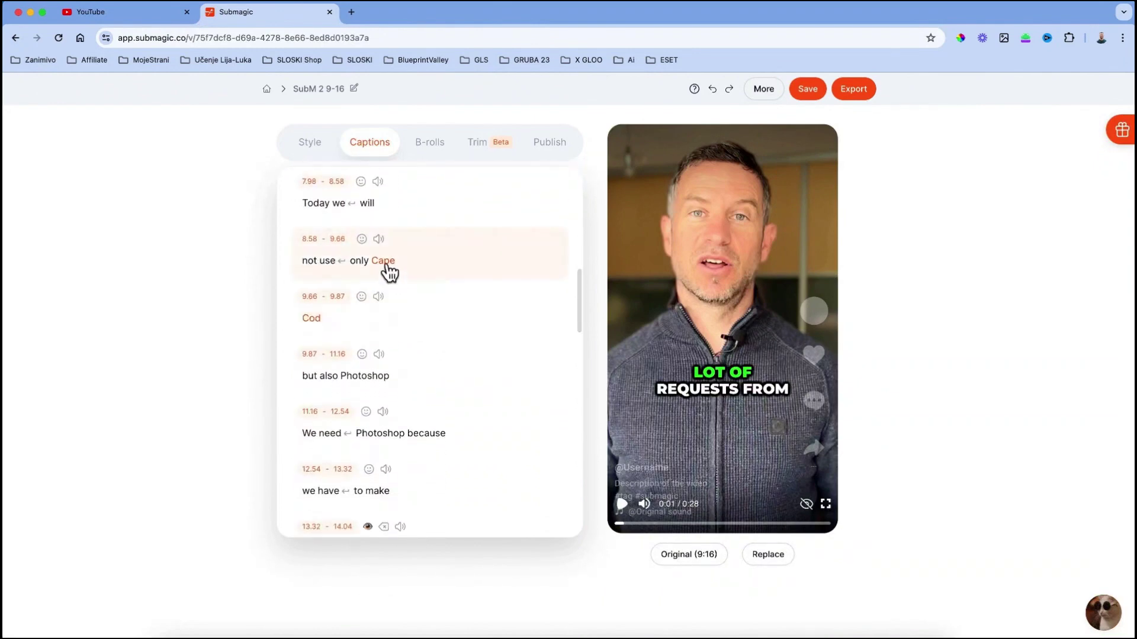
{"action": "left_click", "coordinate": [388, 272]}
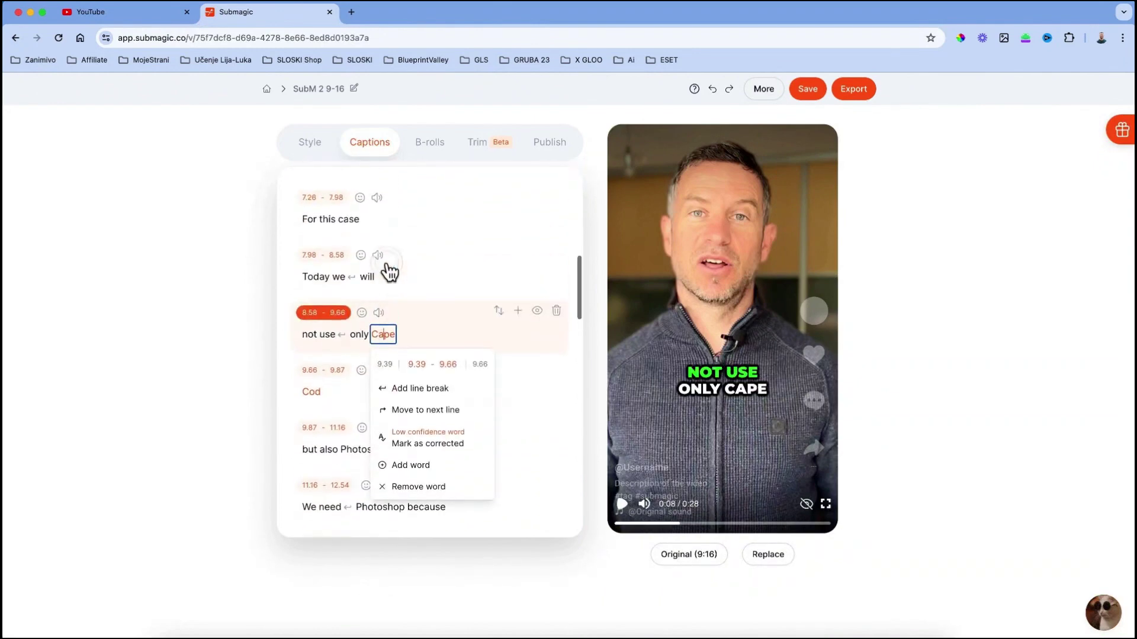
{"action": "key", "text": "BackSpace"}
{"action": "key", "text": "BackSpace"}
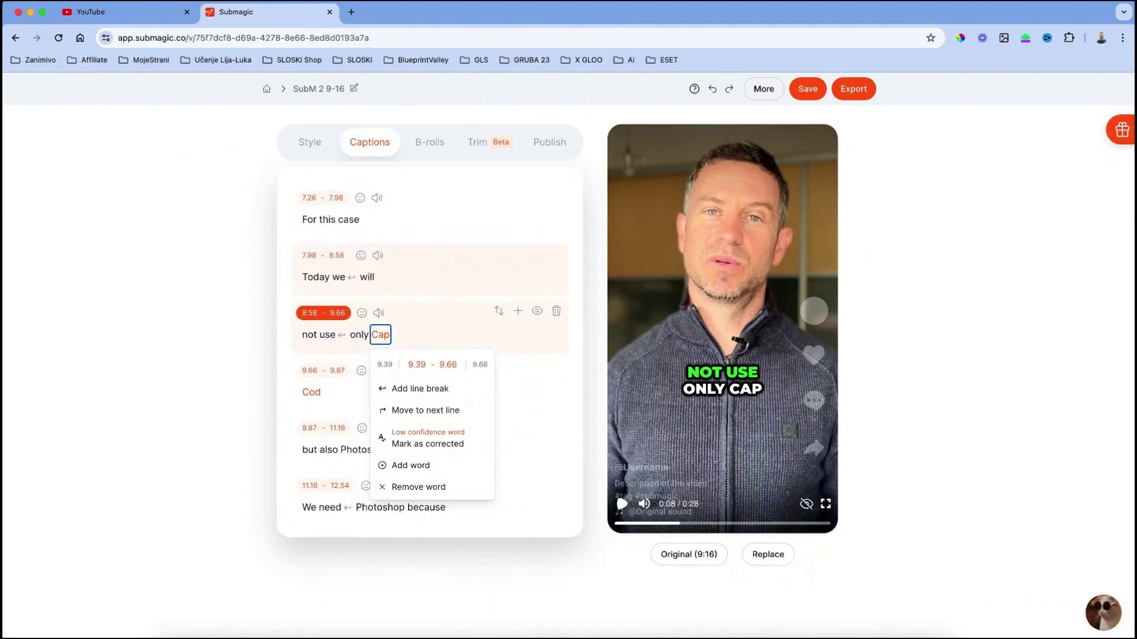
{"action": "type", "text": "pCut"}
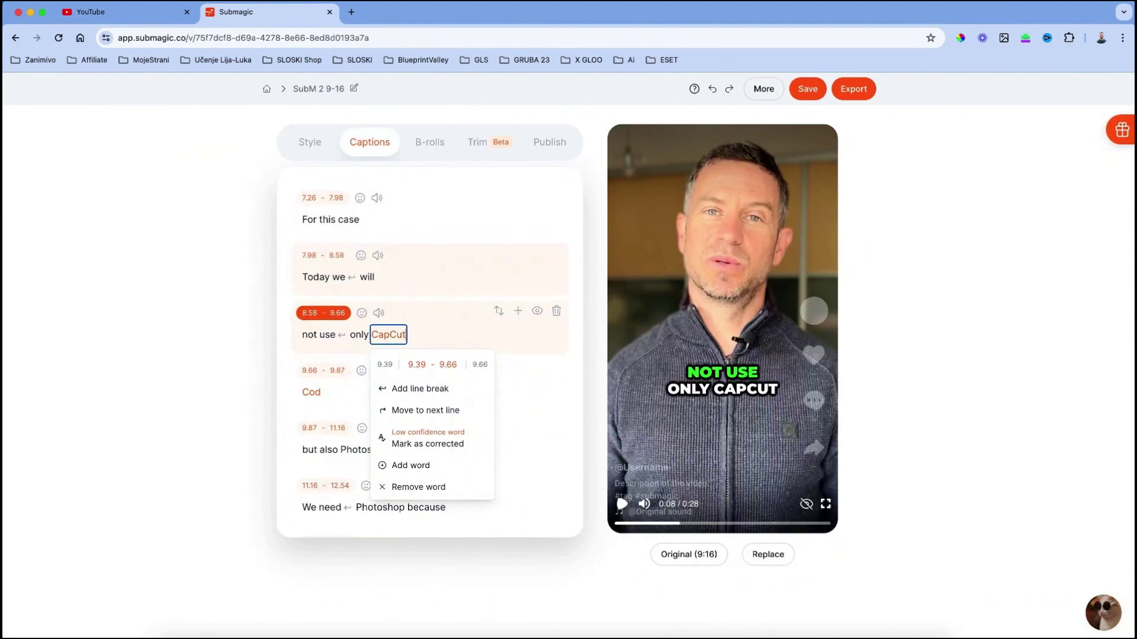
{"action": "left_click", "coordinate": [341, 394]}
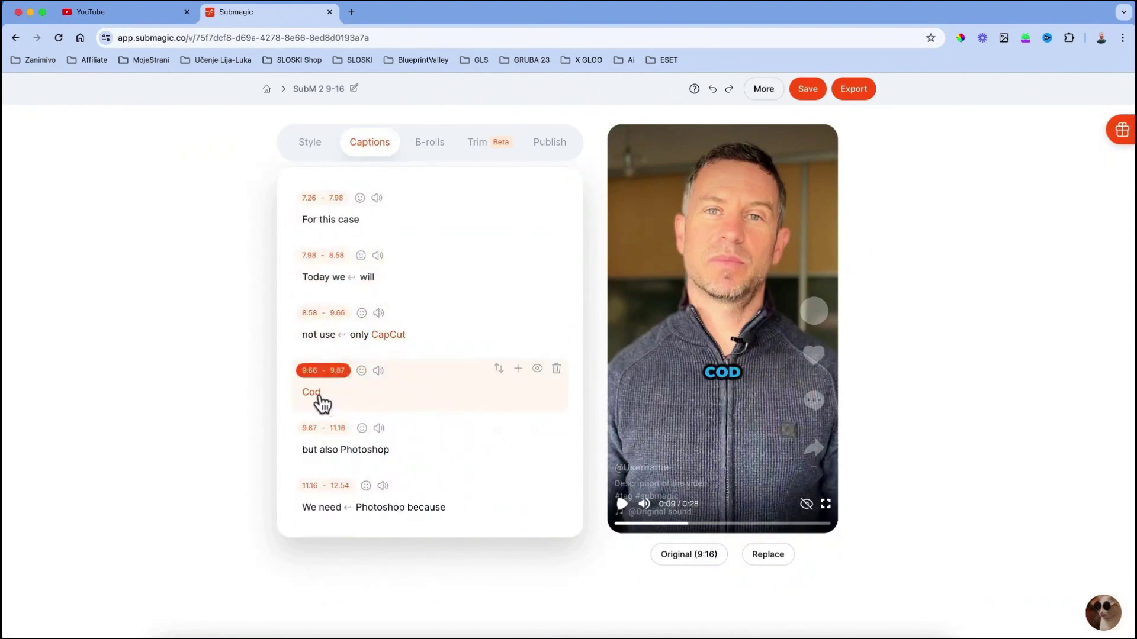
- Delete the stray 'Cod' caption line, undoing an accidental merge first
{"action": "left_click", "coordinate": [318, 397]}
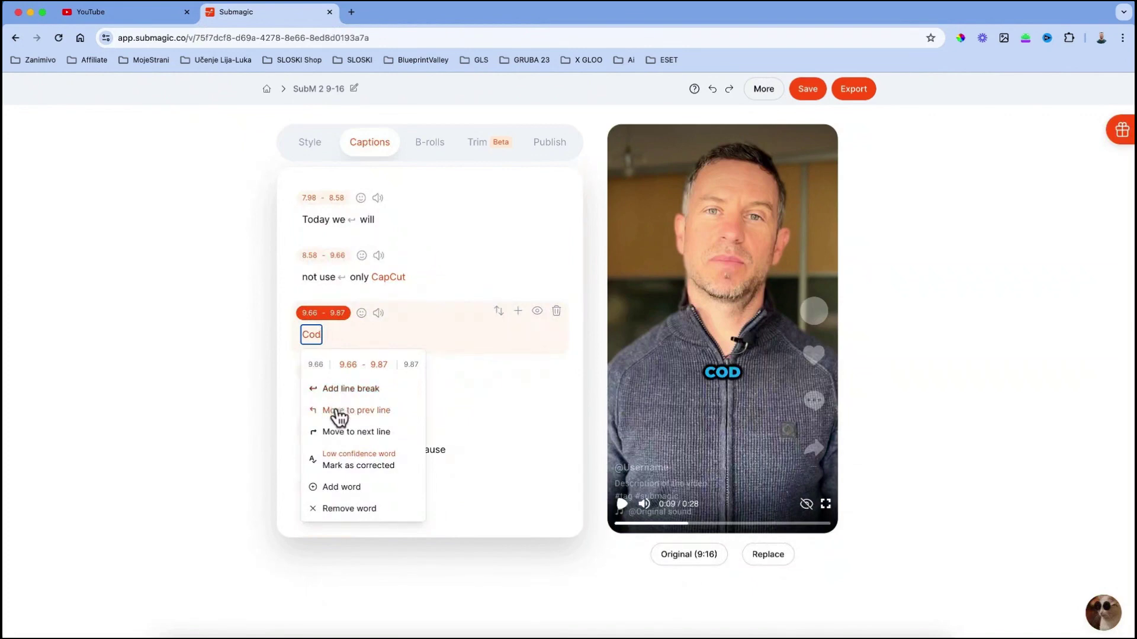
{"action": "left_click", "coordinate": [339, 411]}
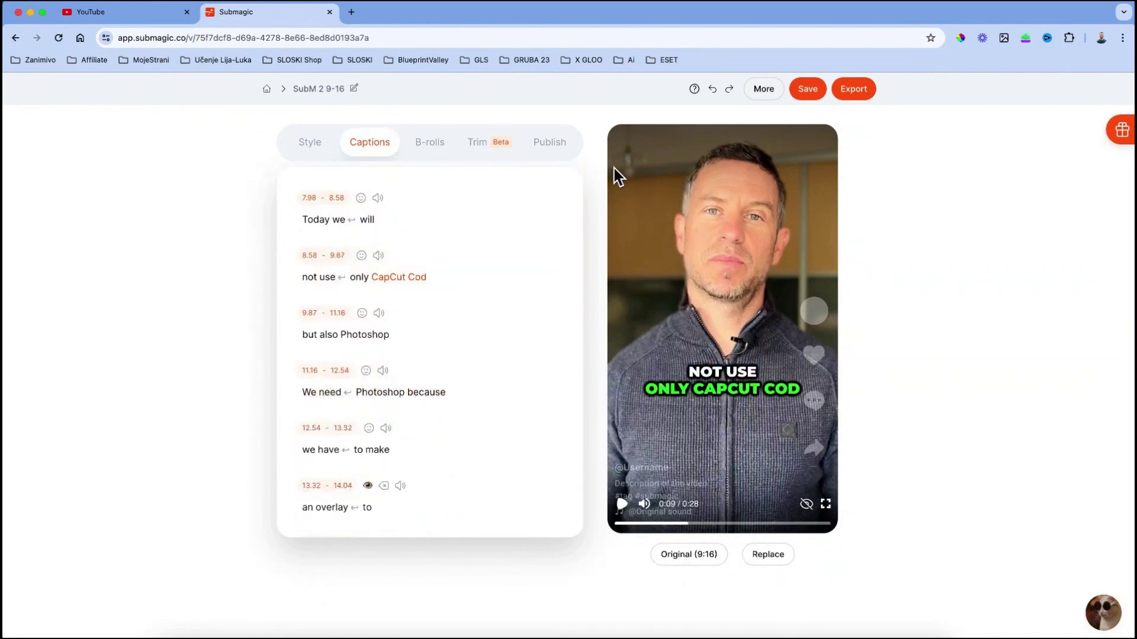
{"action": "left_click", "coordinate": [714, 91]}
{"action": "mouse_move", "coordinate": [449, 342]}
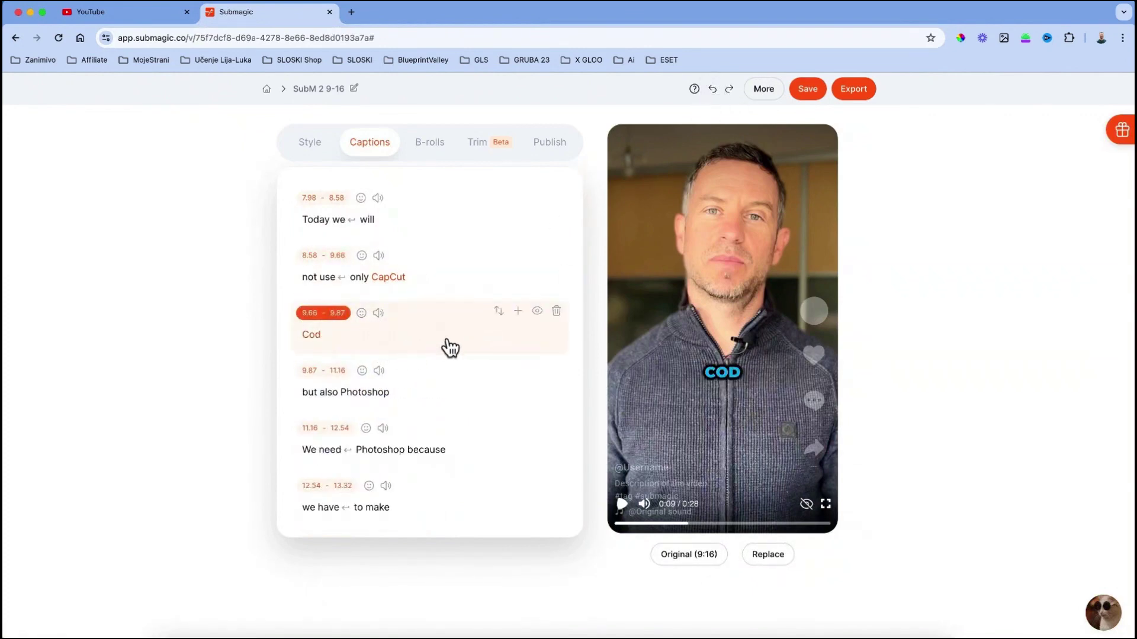
{"action": "left_click", "coordinate": [556, 312]}
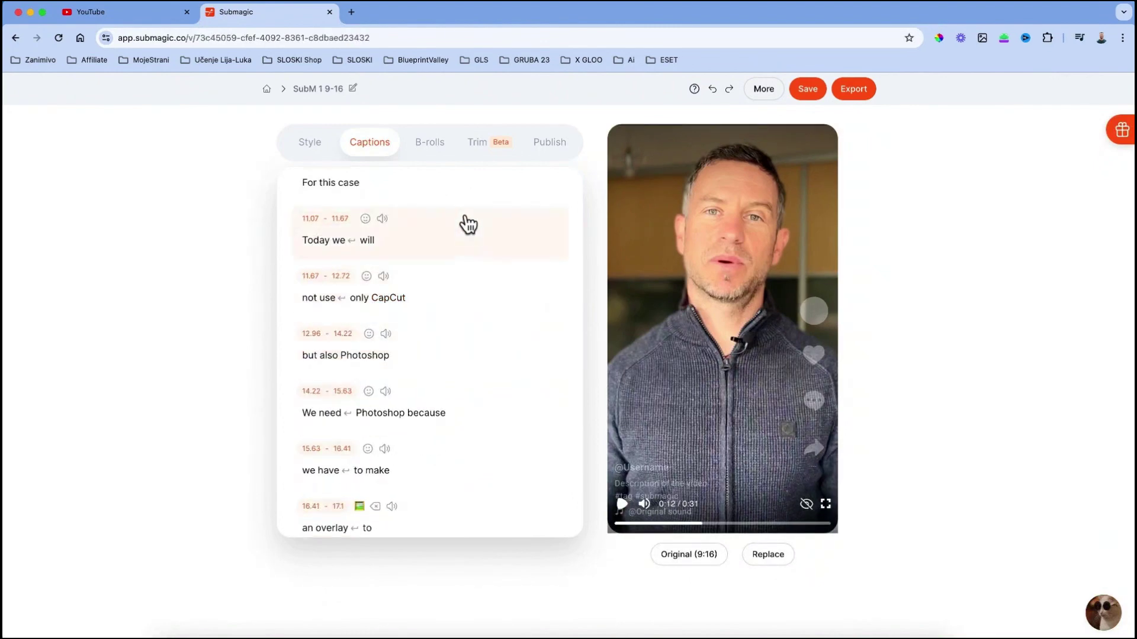
- Switch on Remove silence in the Trim options, cutting the video from 0:31 to 0:28
{"action": "left_click", "coordinate": [478, 145]}
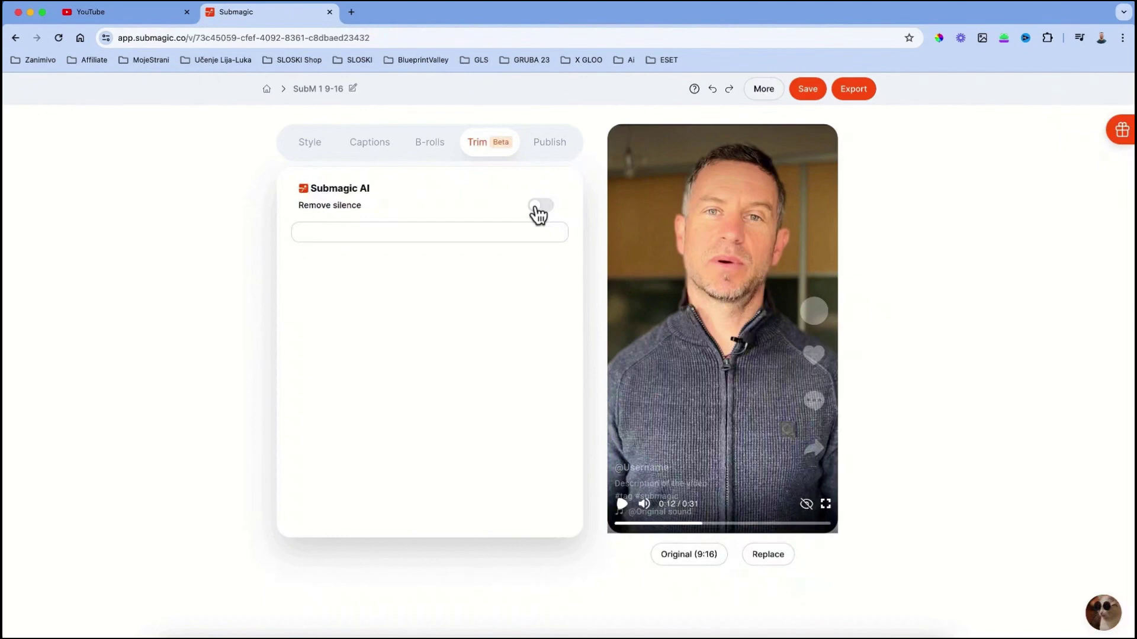
{"action": "left_click", "coordinate": [366, 148]}
{"action": "left_click", "coordinate": [652, 525]}
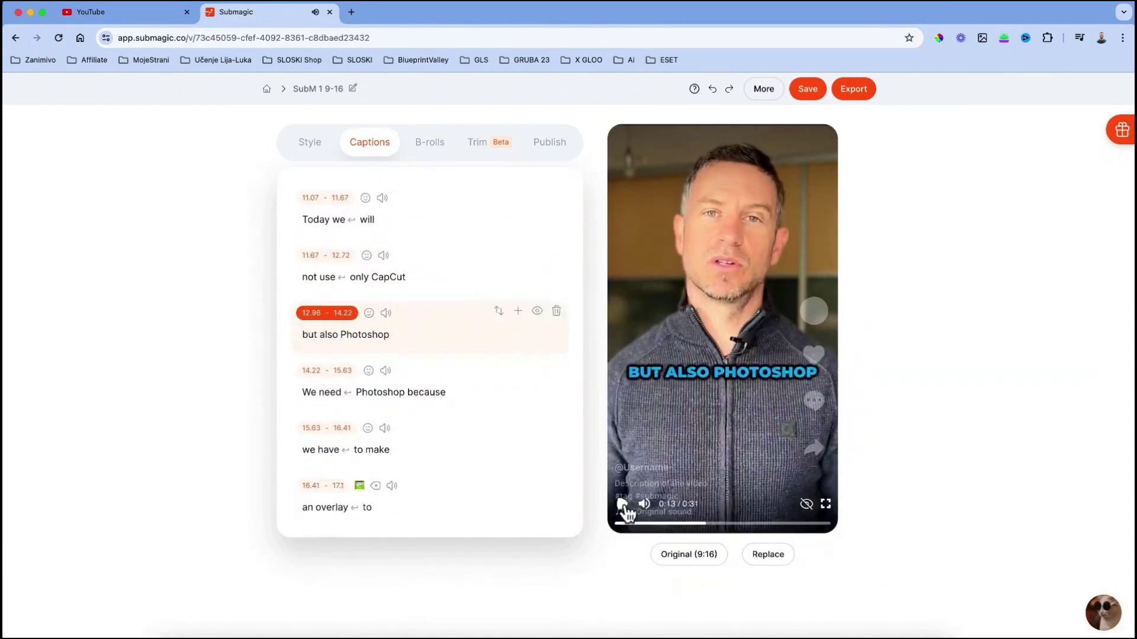
{"action": "left_click", "coordinate": [482, 145]}
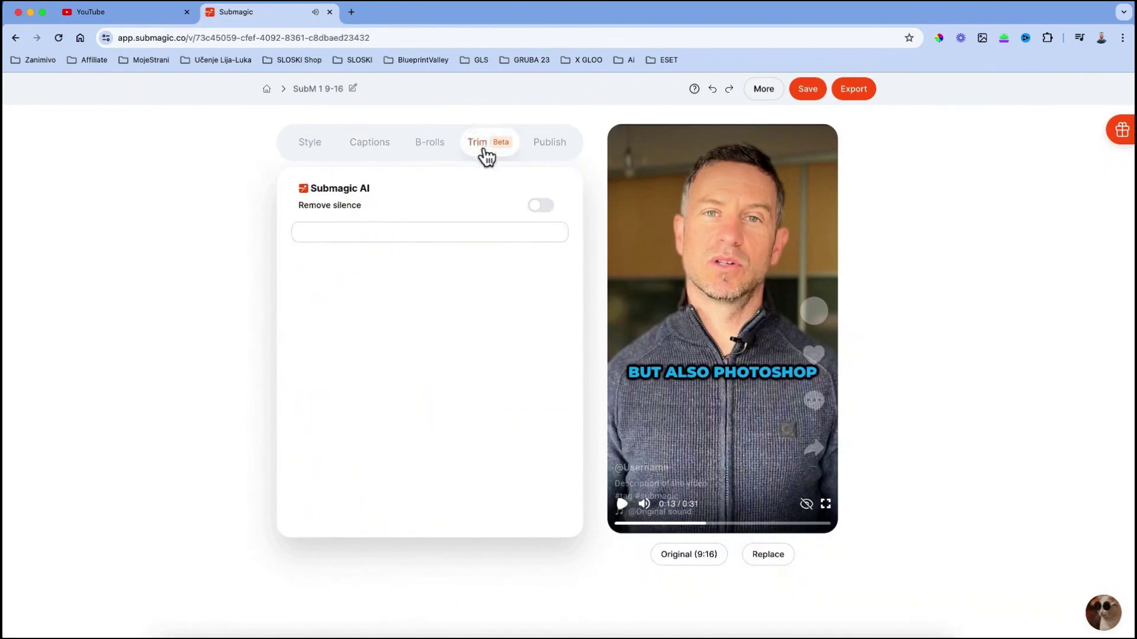
{"action": "left_click", "coordinate": [538, 206]}
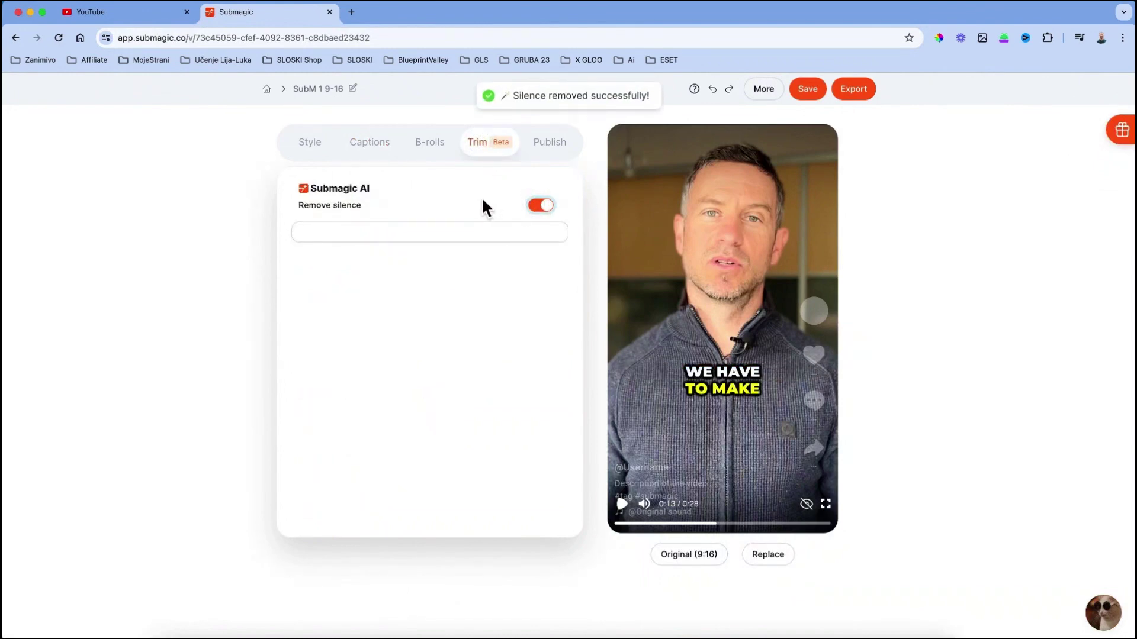
{"action": "left_click", "coordinate": [373, 144]}
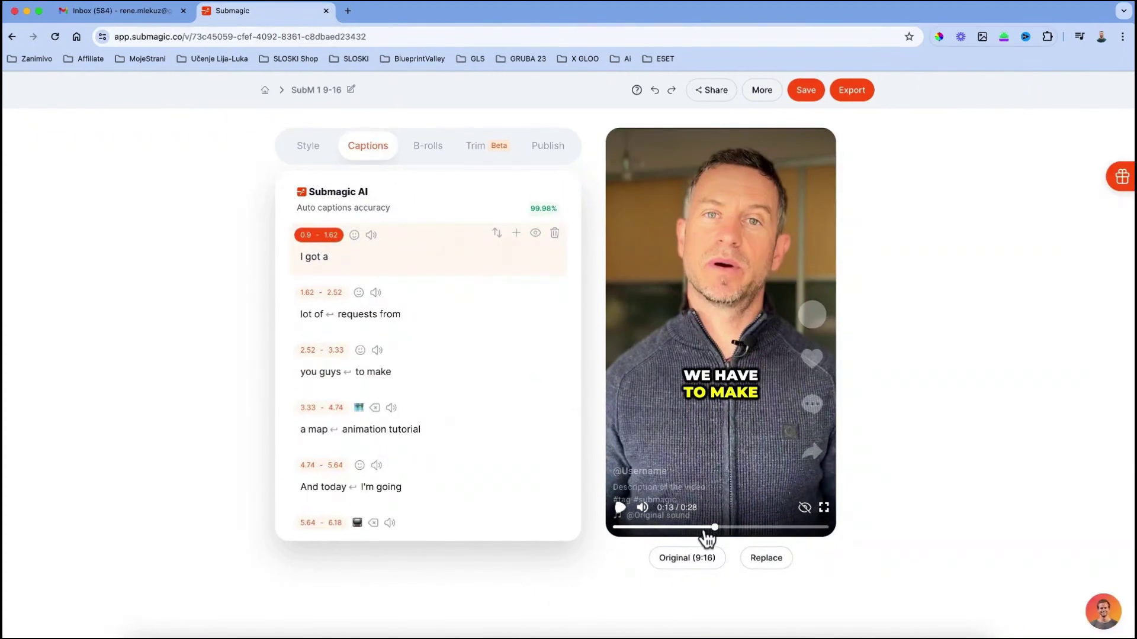
{"action": "left_click_drag", "start_coordinate": [714, 528], "coordinate": [609, 532]}
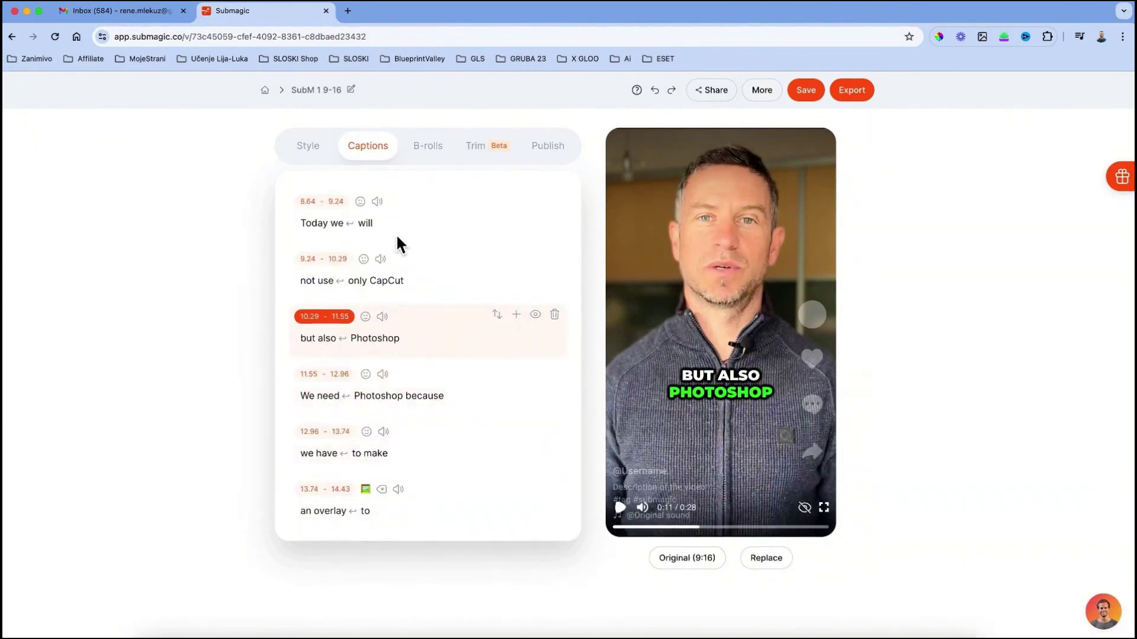
- Give the 'to show you' caption a desktop-computer emoji found by searching 'computer'
{"action": "left_click", "coordinate": [358, 149]}
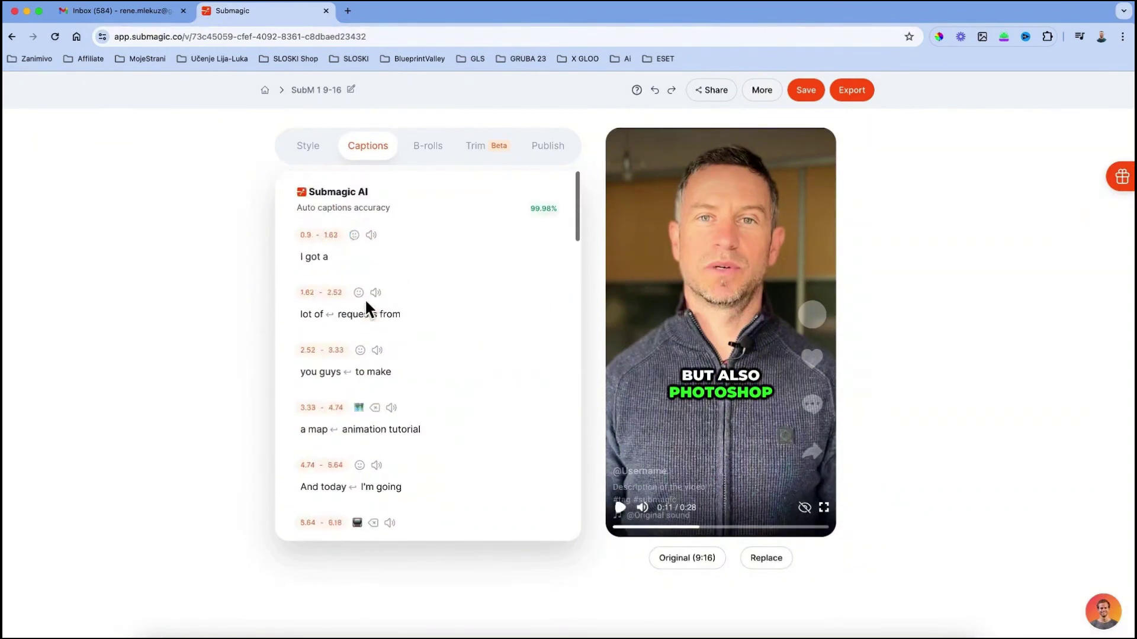
{"action": "scroll", "coordinate": [365, 298], "scroll_direction": "down", "scroll_amount": 4}
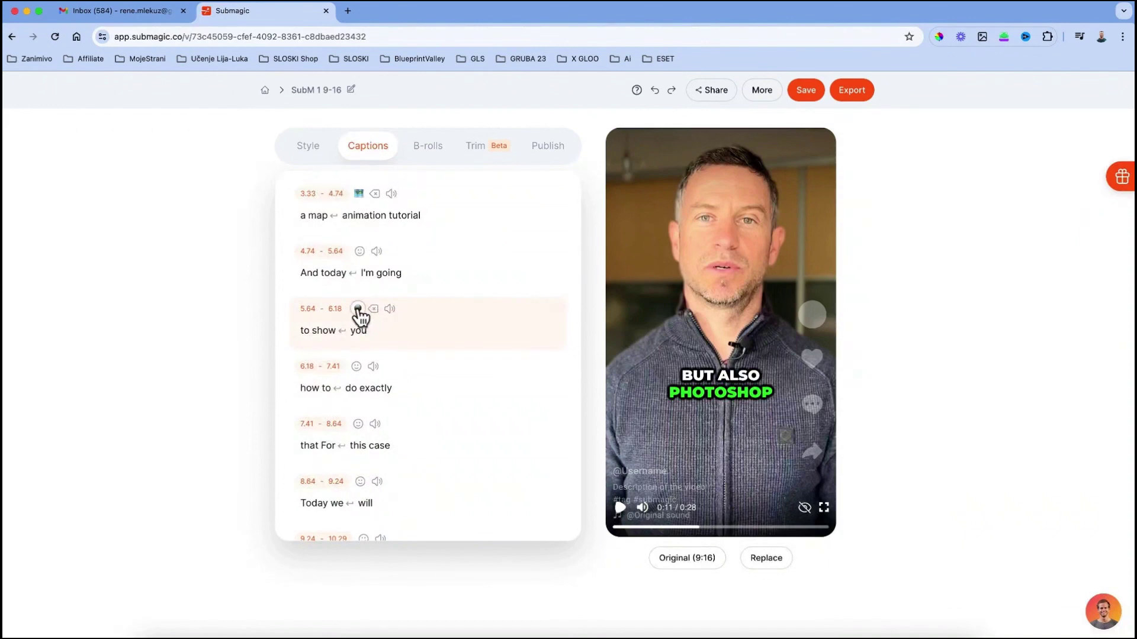
{"action": "left_click", "coordinate": [358, 308]}
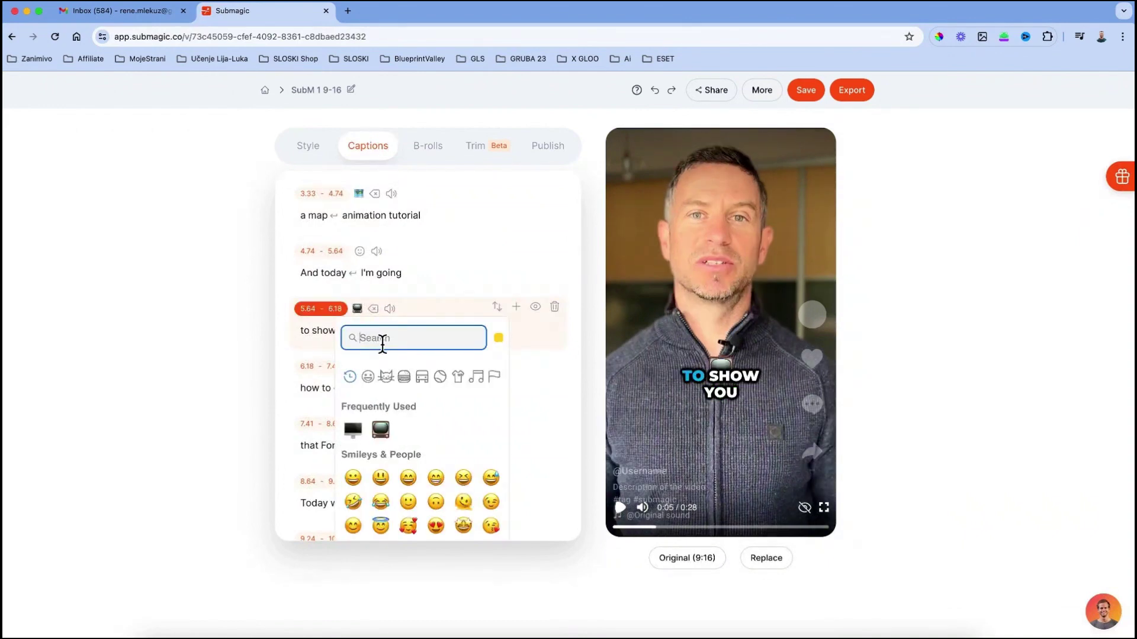
{"action": "type", "text": "computer"}
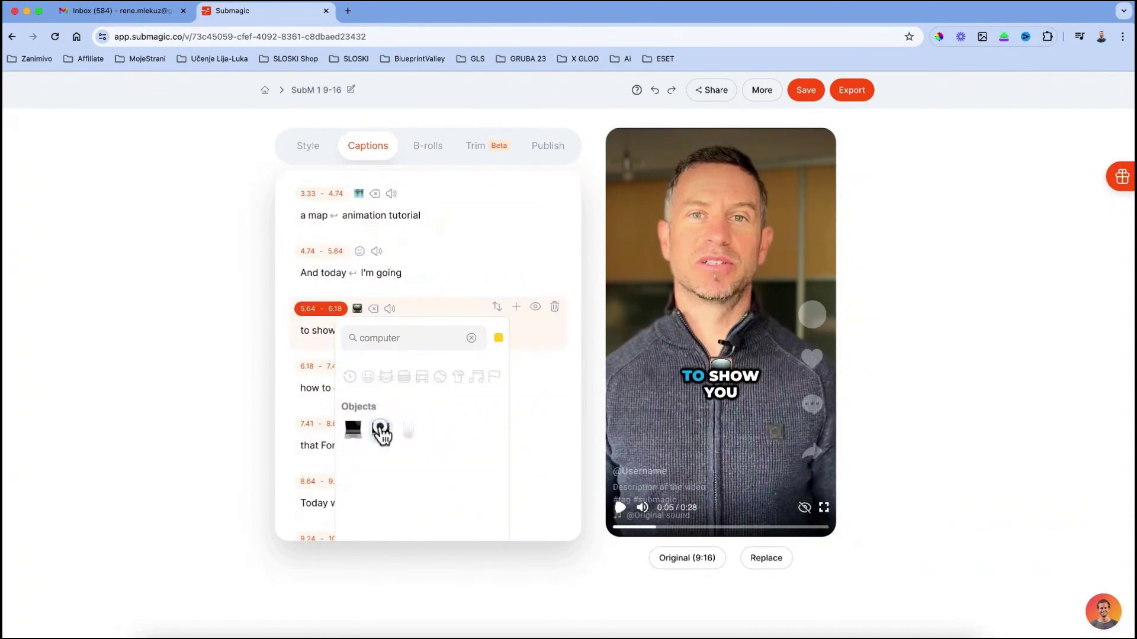
{"action": "left_click", "coordinate": [381, 429]}
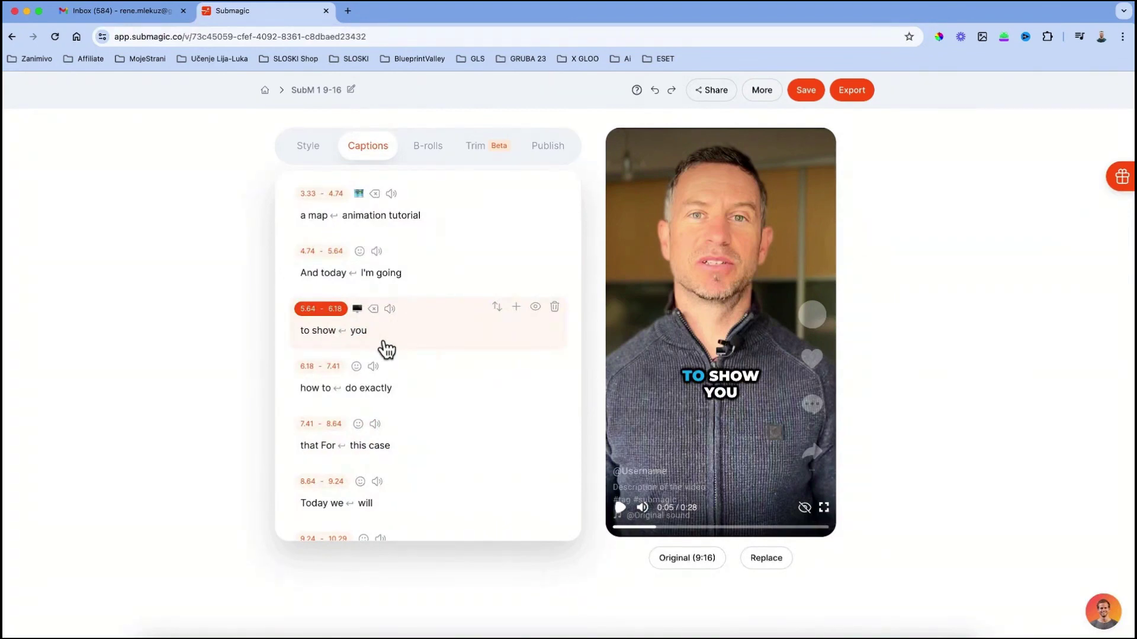
- Add the Ding sound effect to that caption and replay the preview to check it
{"action": "left_click", "coordinate": [390, 309]}
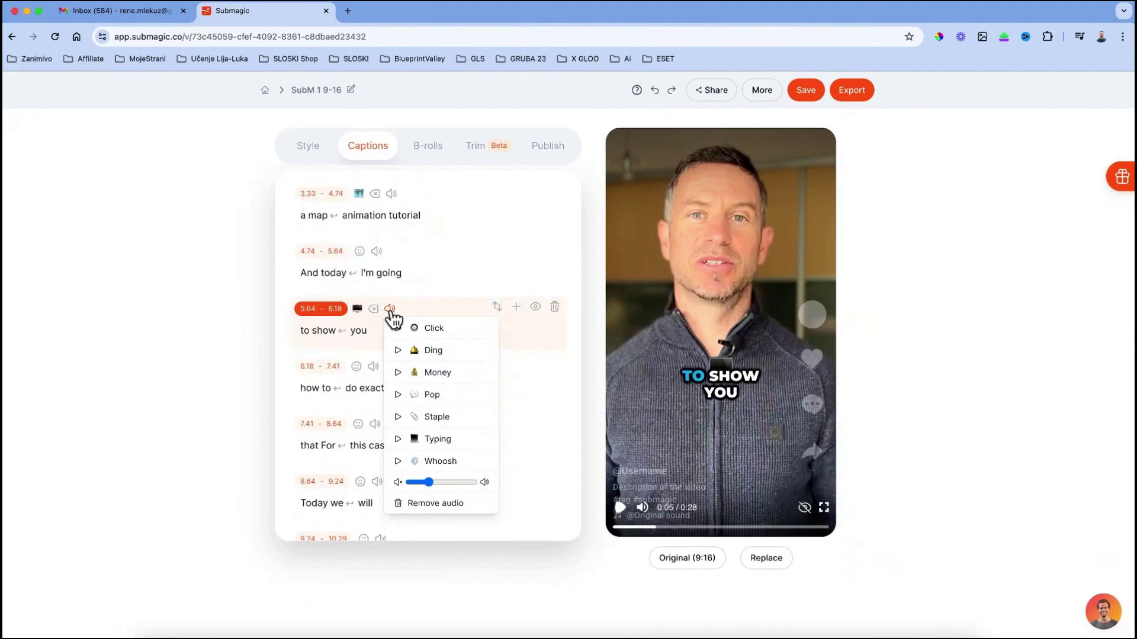
{"action": "left_click", "coordinate": [398, 351]}
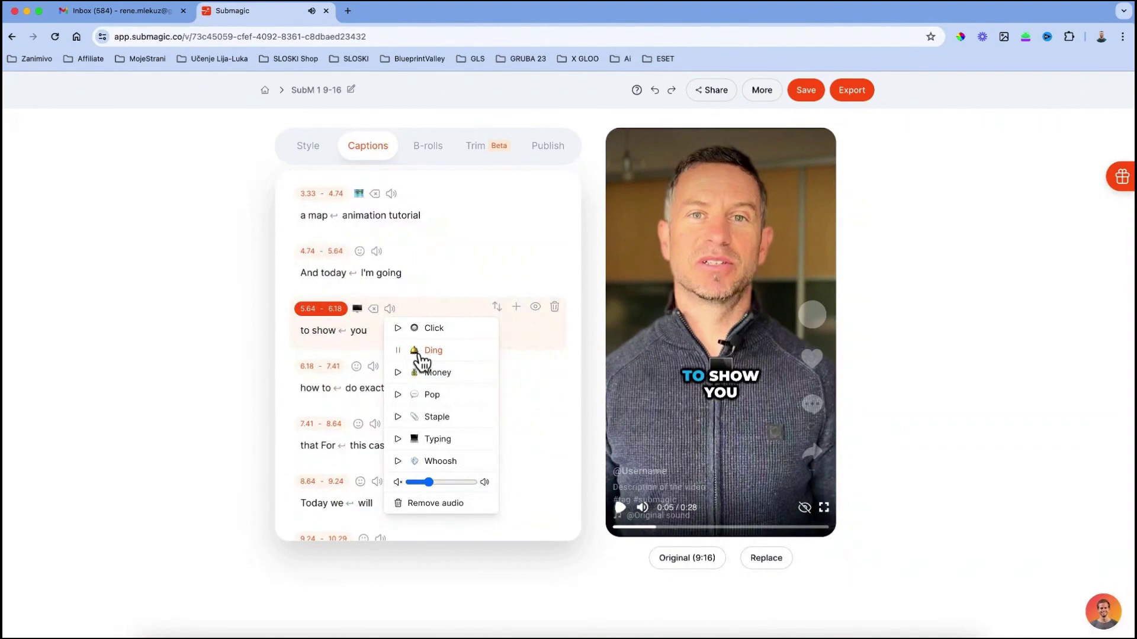
{"action": "left_click", "coordinate": [456, 353]}
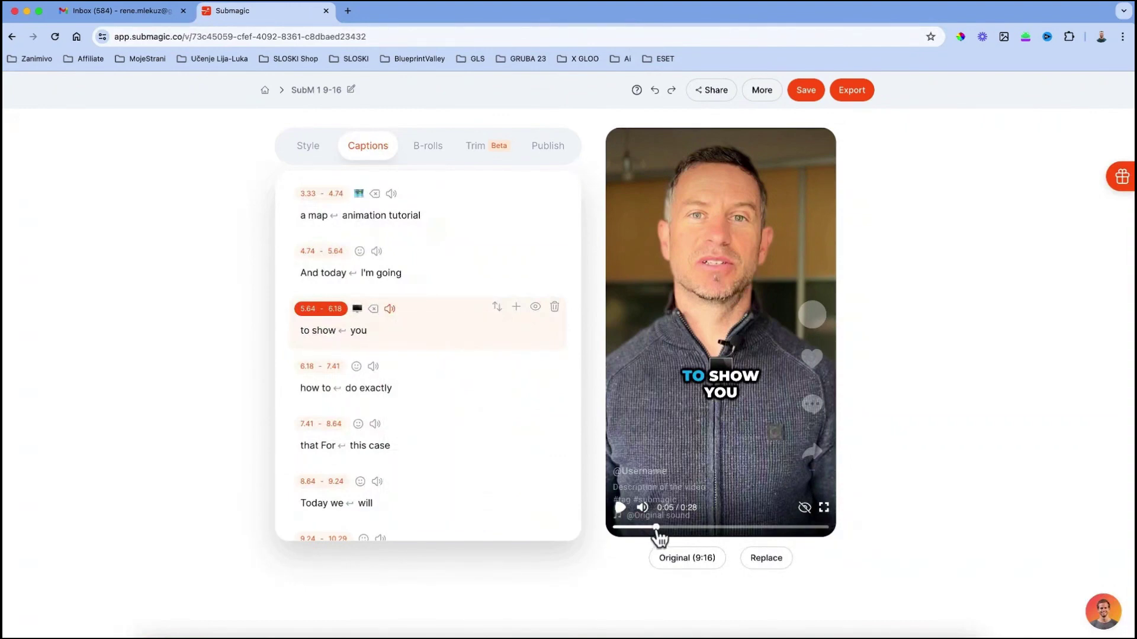
{"action": "left_click_drag", "start_coordinate": [655, 527], "coordinate": [623, 526]}
{"action": "left_click", "coordinate": [621, 508]}
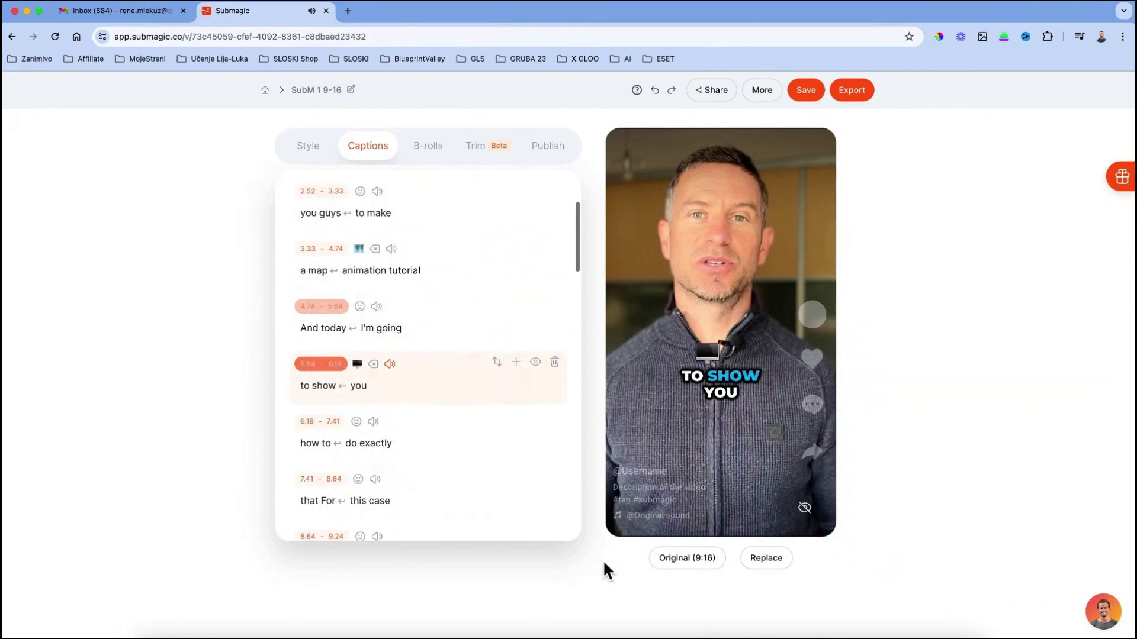
{"action": "mouse_move", "coordinate": [623, 533]}
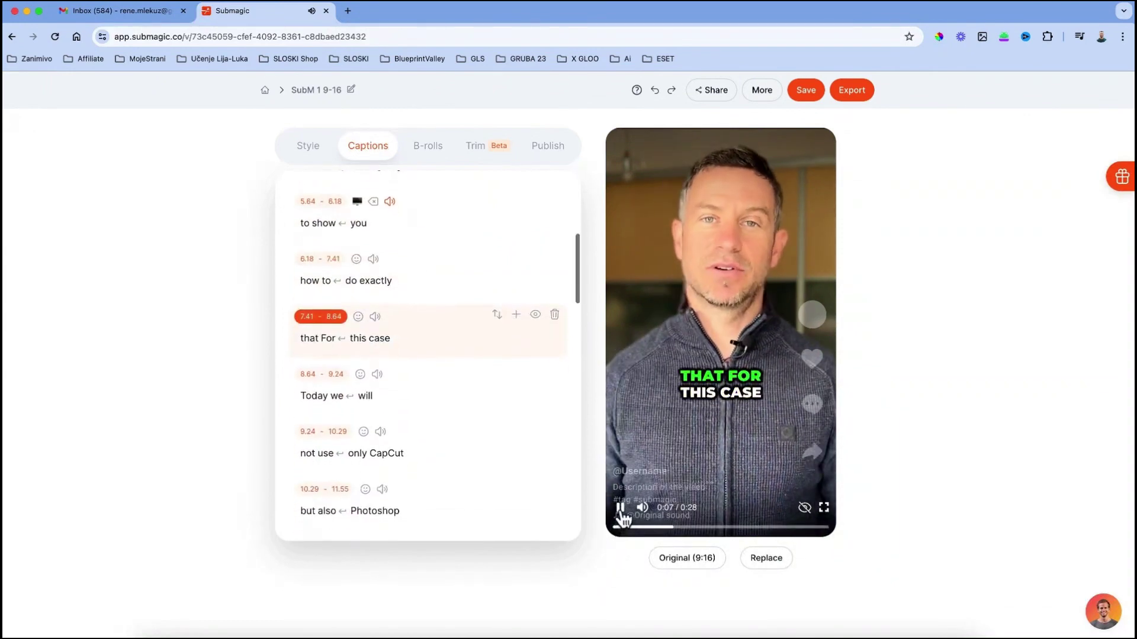
{"action": "left_click", "coordinate": [621, 509]}
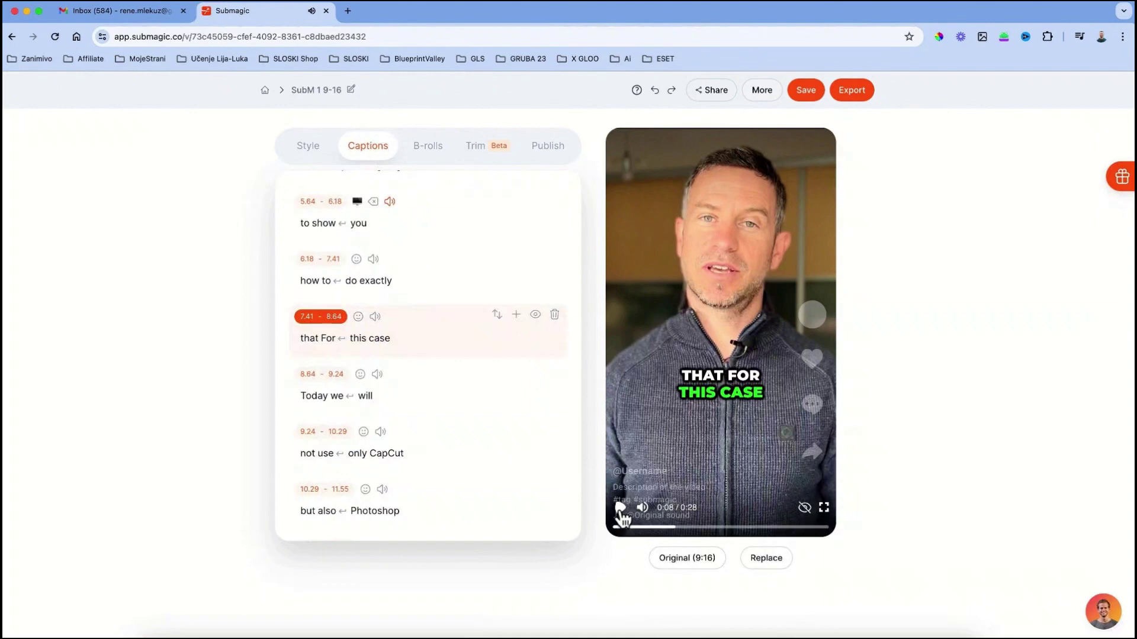
- Apply the uploaded US map clip from My B-rolls to the 3–5 second segment
{"action": "left_click", "coordinate": [428, 148]}
{"action": "left_click", "coordinate": [311, 266]}
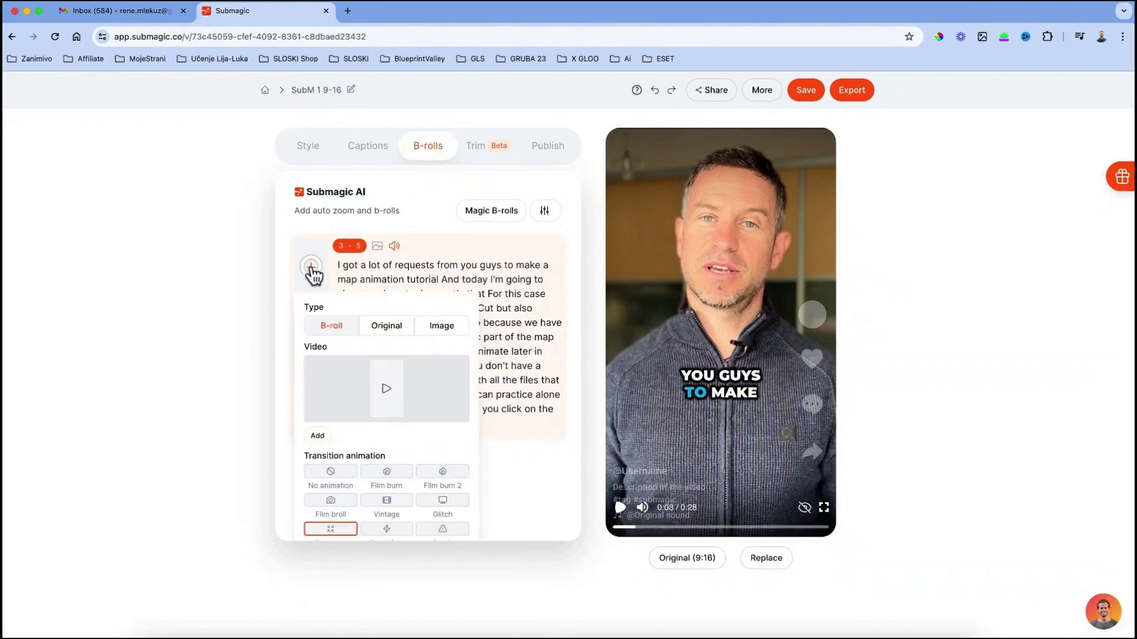
{"action": "left_click", "coordinate": [319, 436]}
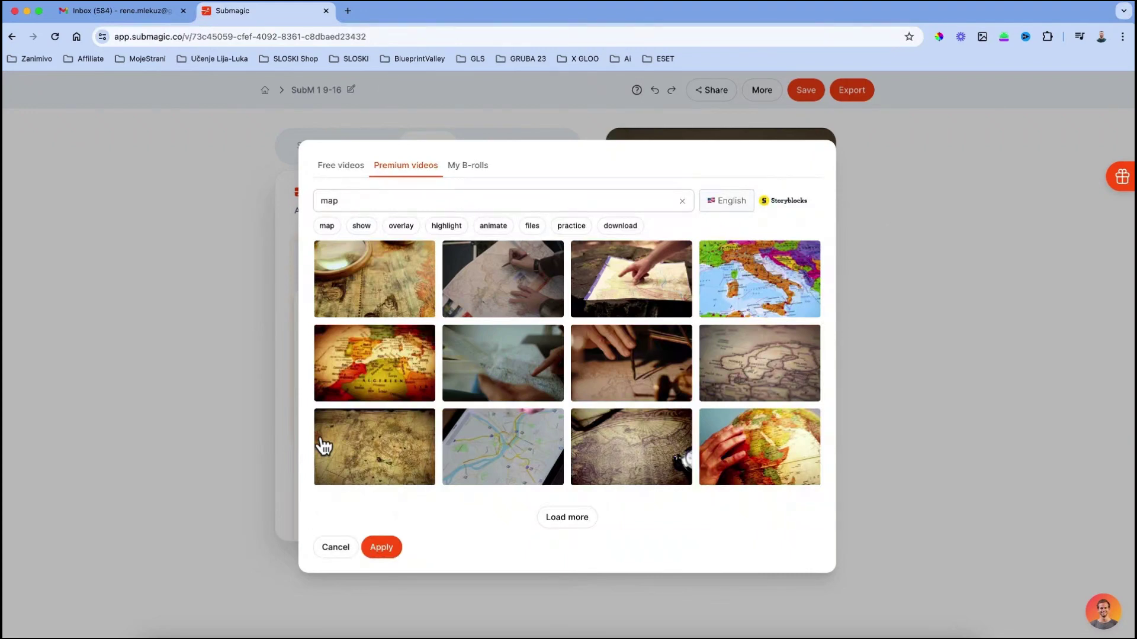
{"action": "left_click", "coordinate": [457, 169]}
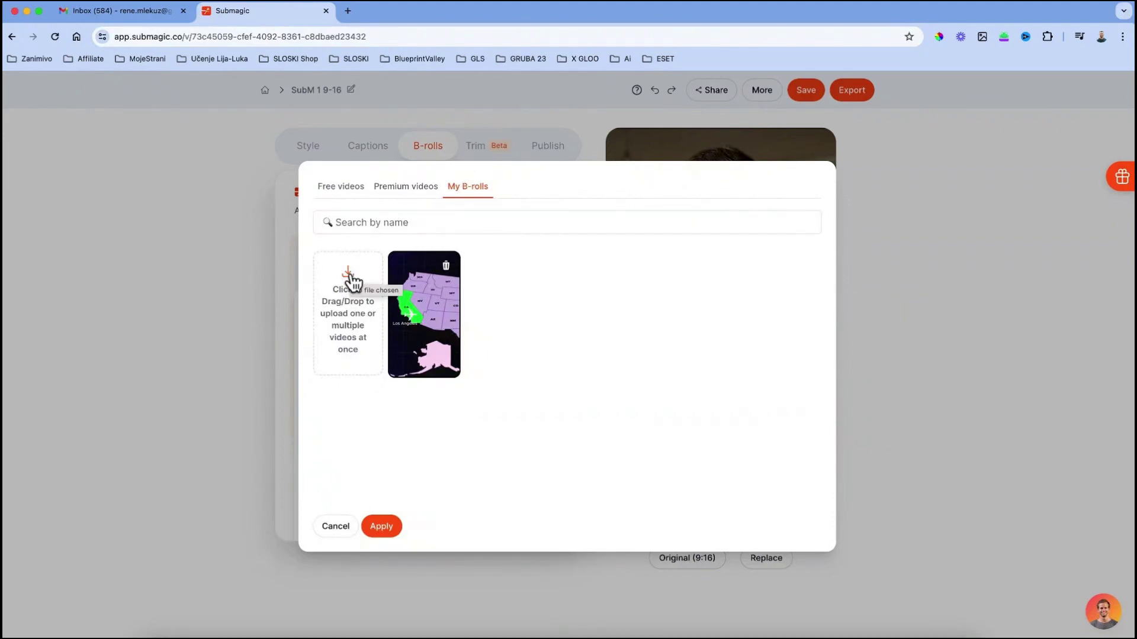
{"action": "left_click", "coordinate": [413, 320]}
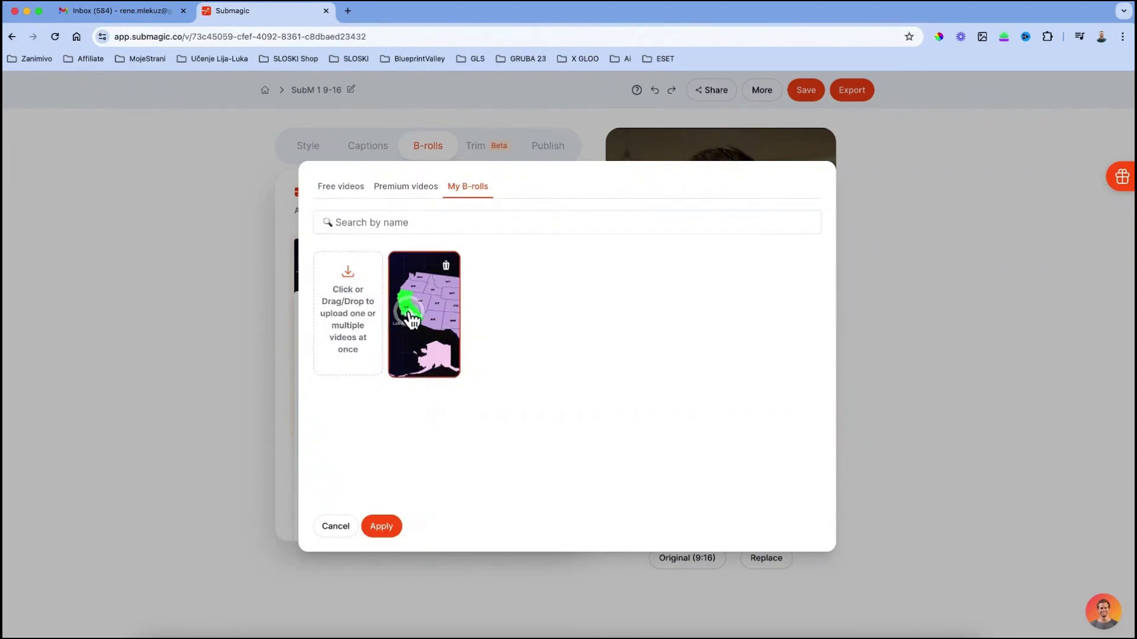
{"action": "left_click", "coordinate": [373, 528]}
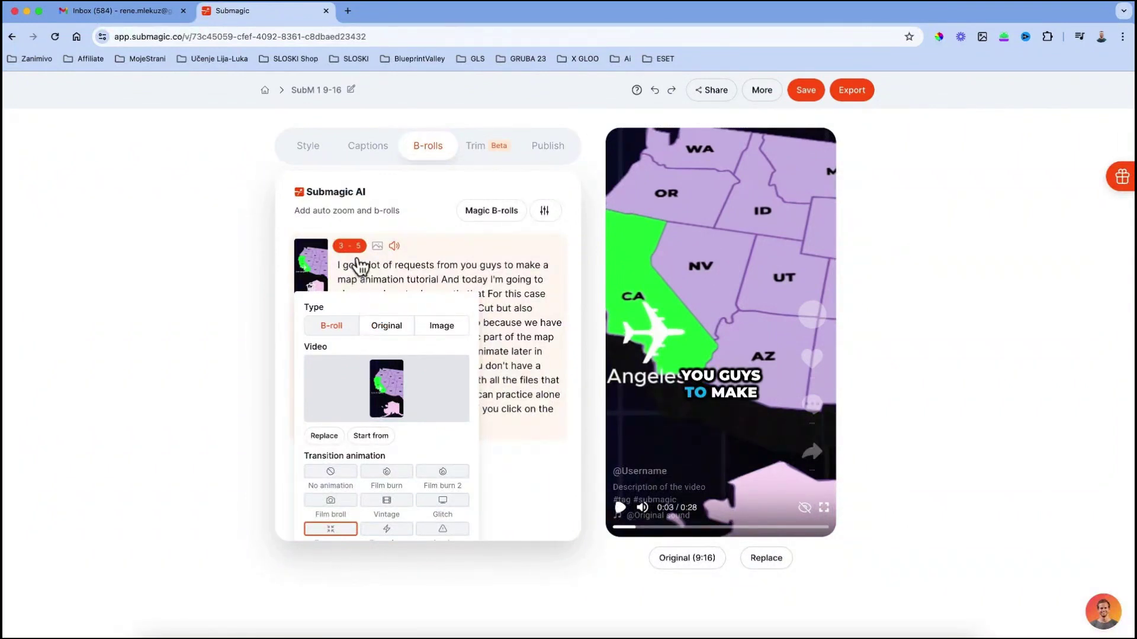
- Keep the map B-roll's timing at Start 3 and End 5 seconds and save it
{"action": "left_click", "coordinate": [353, 246]}
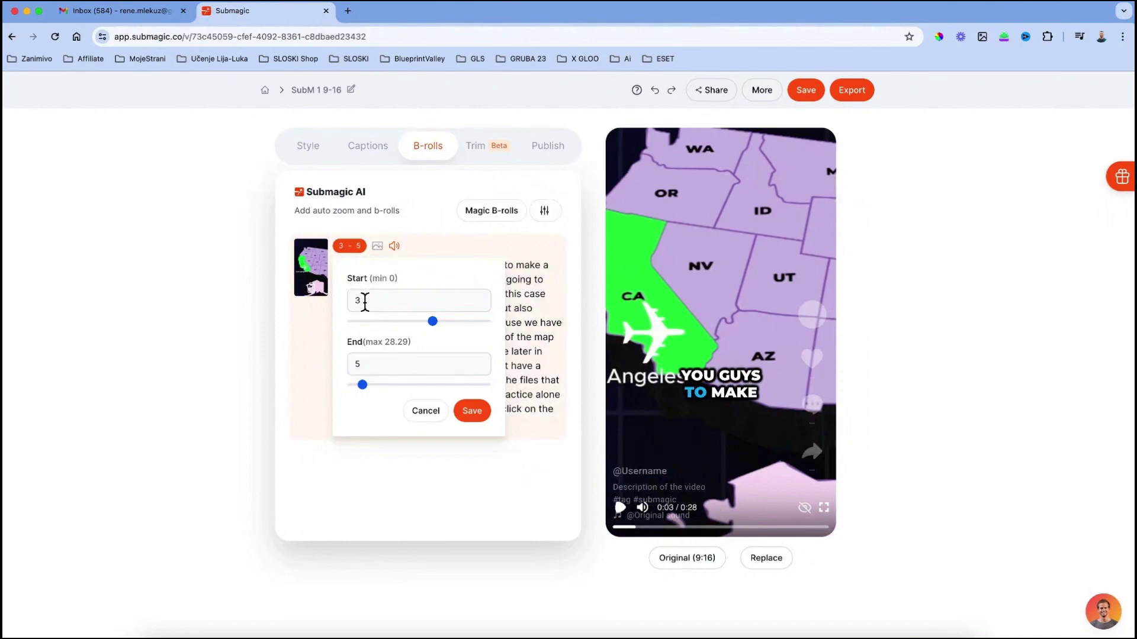
{"action": "left_click", "coordinate": [631, 527]}
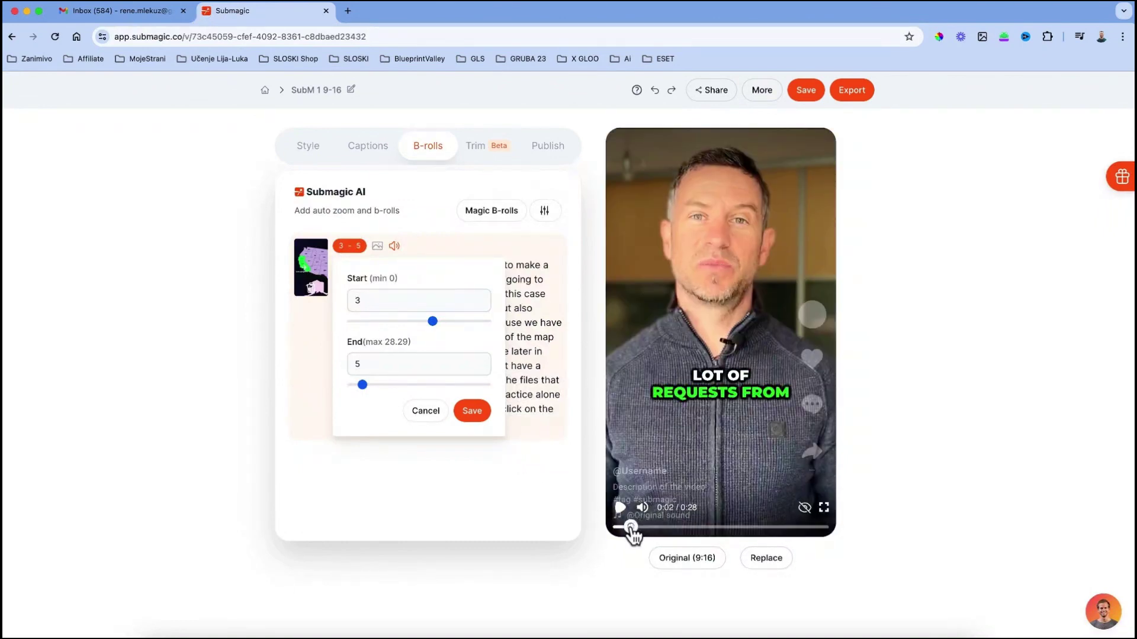
{"action": "left_click_drag", "start_coordinate": [631, 527], "coordinate": [639, 532]}
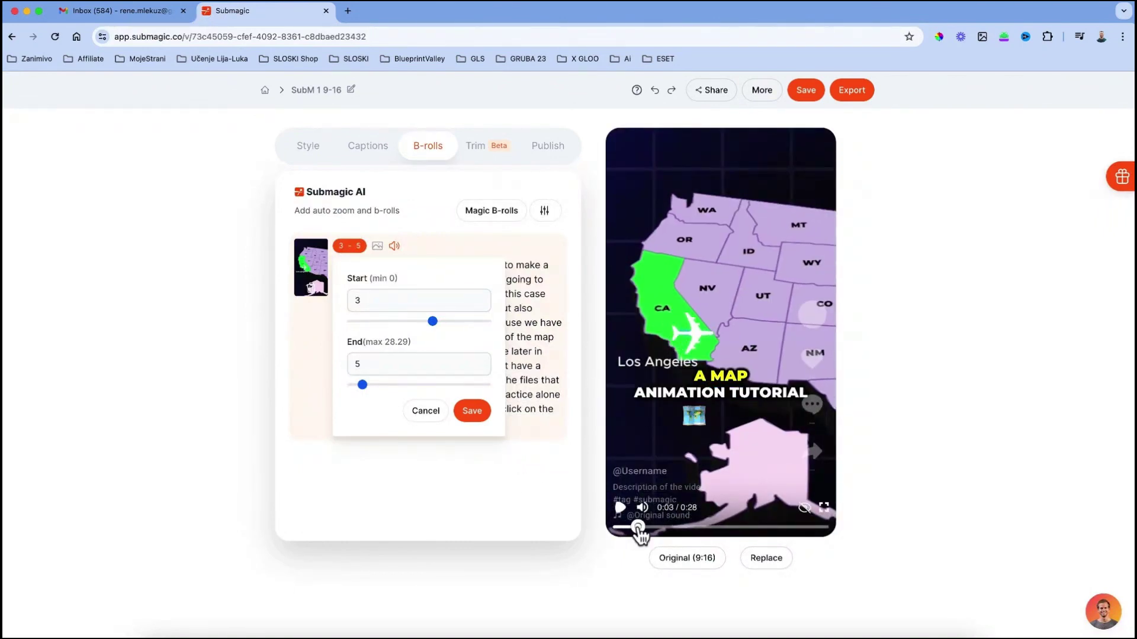
{"action": "double_click", "coordinate": [367, 300]}
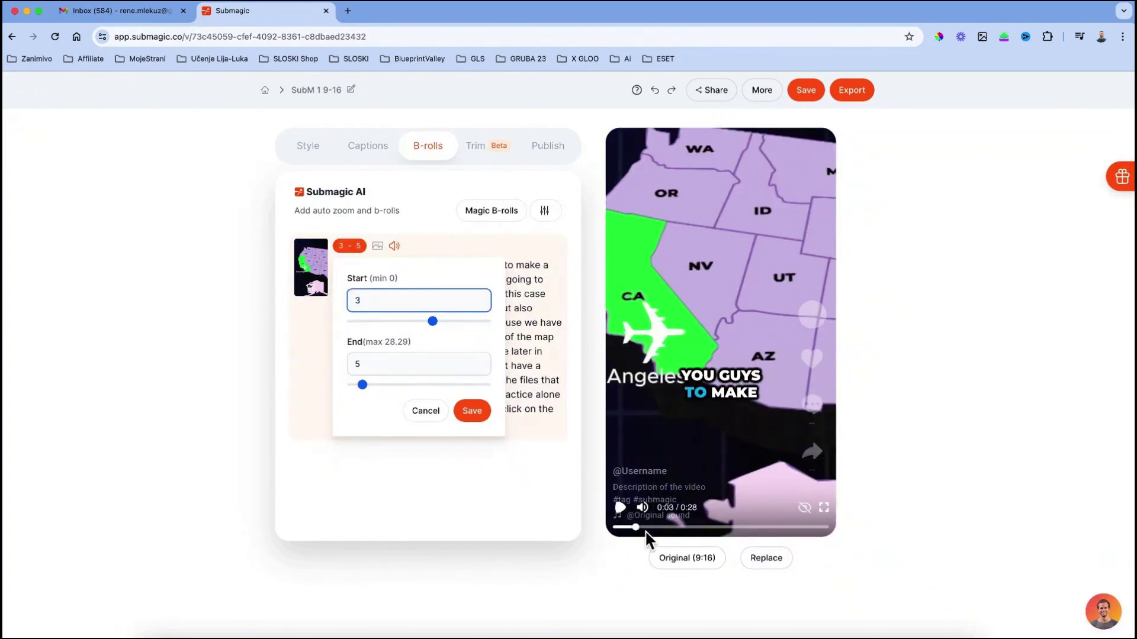
{"action": "left_click_drag", "start_coordinate": [639, 536], "coordinate": [652, 536]}
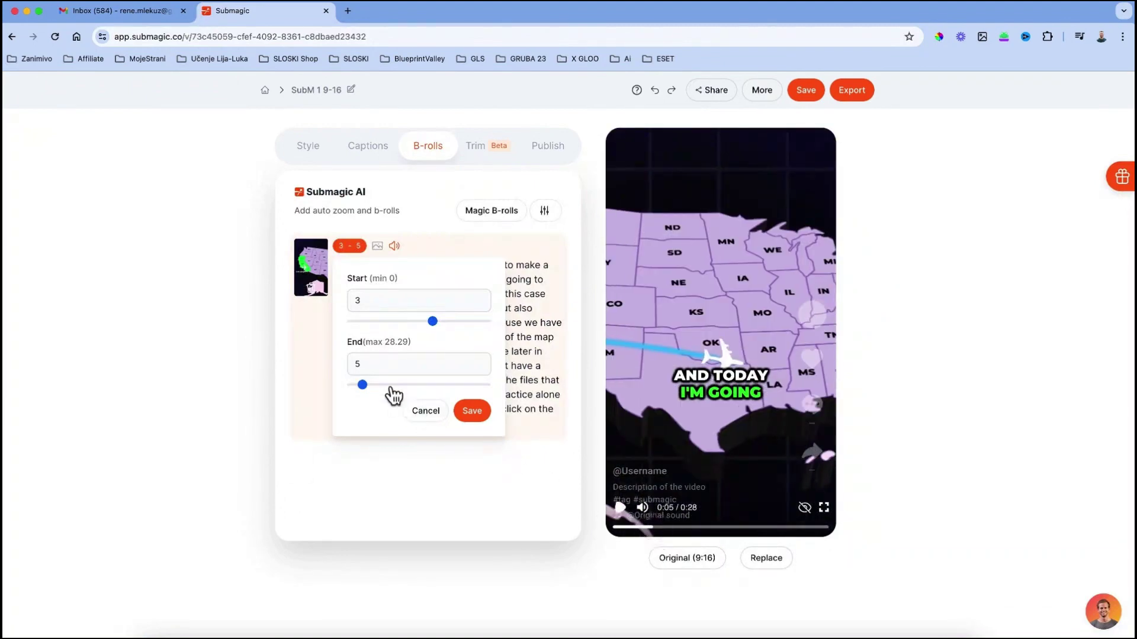
{"action": "left_click", "coordinate": [372, 364]}
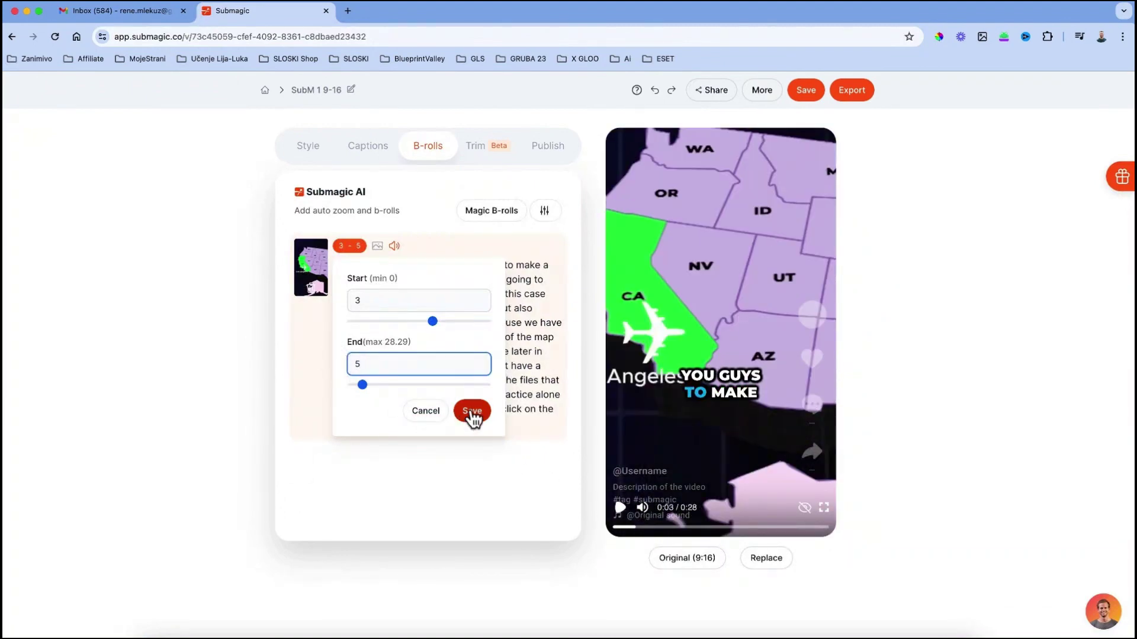
{"action": "left_click", "coordinate": [472, 415]}
- Give the map B-roll a Zoom out transition and apply it
{"action": "left_click", "coordinate": [312, 254]}
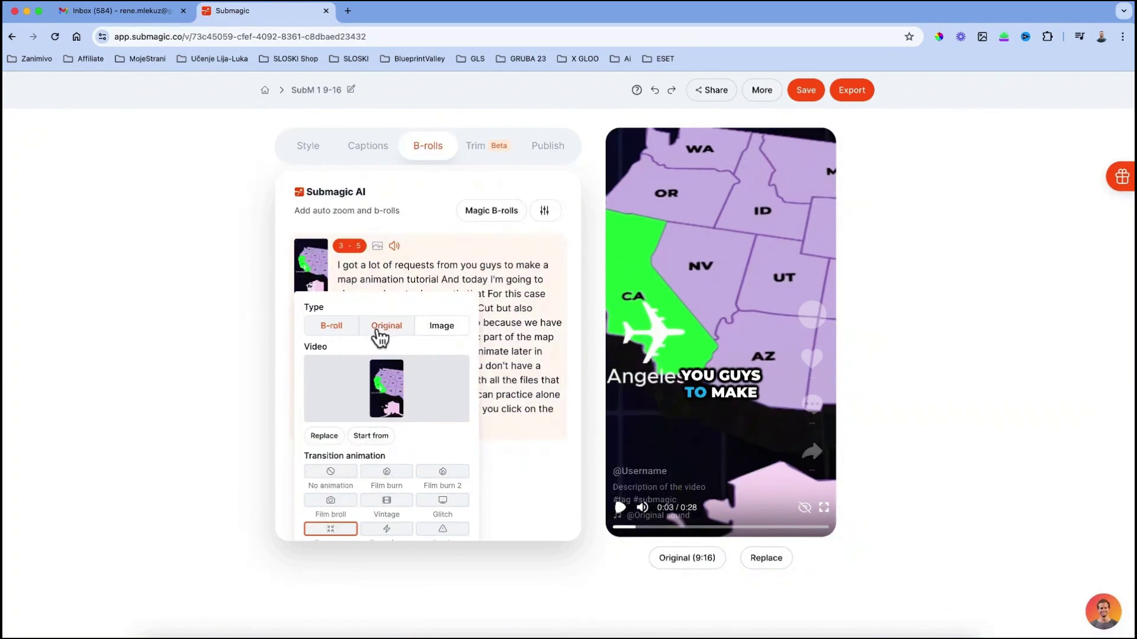
{"action": "left_click", "coordinate": [379, 335]}
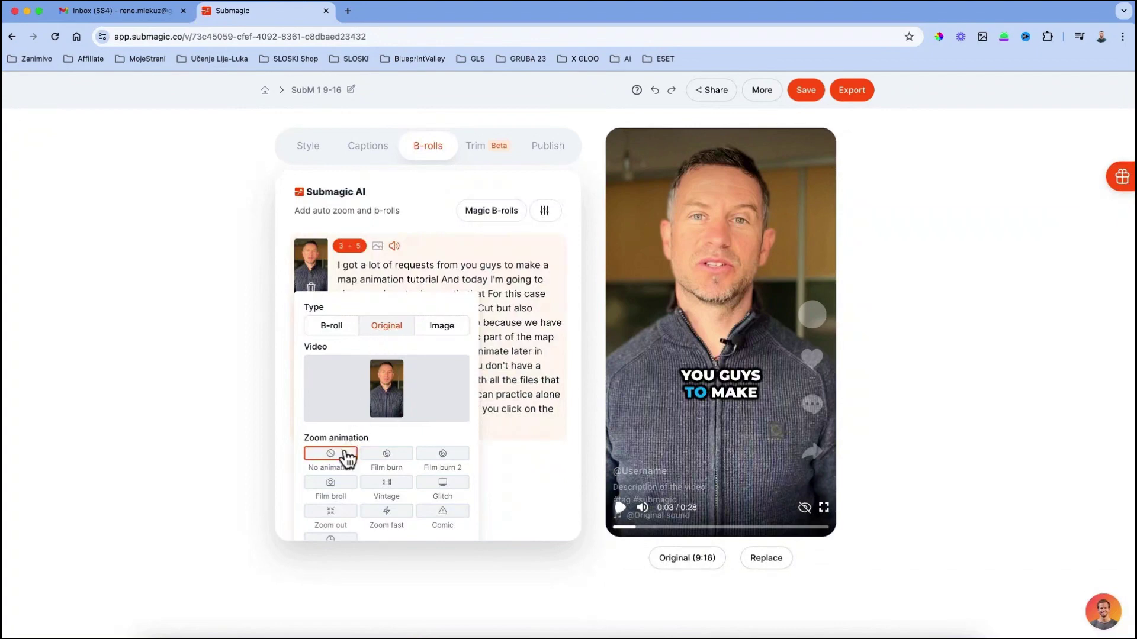
{"action": "left_click", "coordinate": [333, 327]}
{"action": "scroll", "coordinate": [334, 498], "scroll_direction": "down", "scroll_amount": 1}
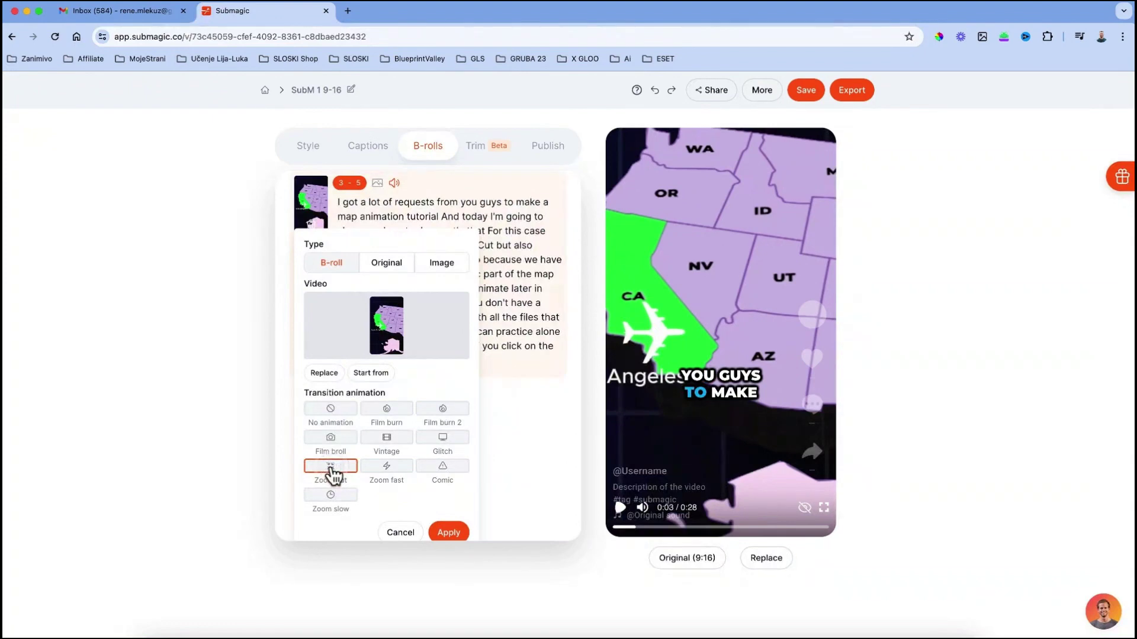
{"action": "left_click", "coordinate": [448, 532]}
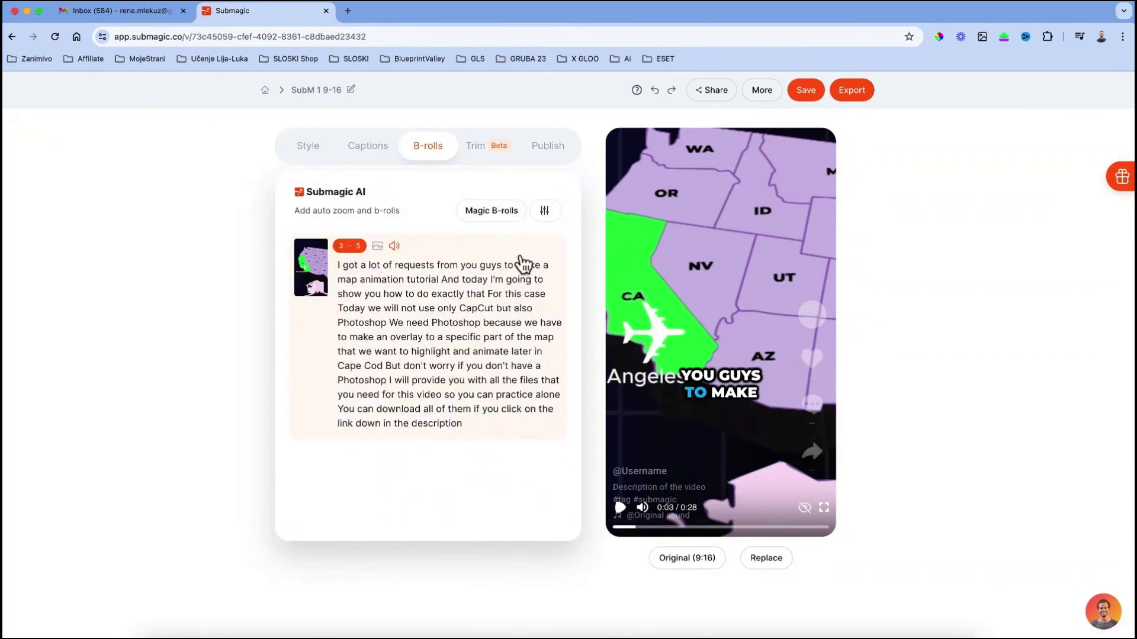
- Turn on Music and add ES_Amalthea - Van Sandano.mp3 from Own music
{"action": "left_click", "coordinate": [547, 148]}
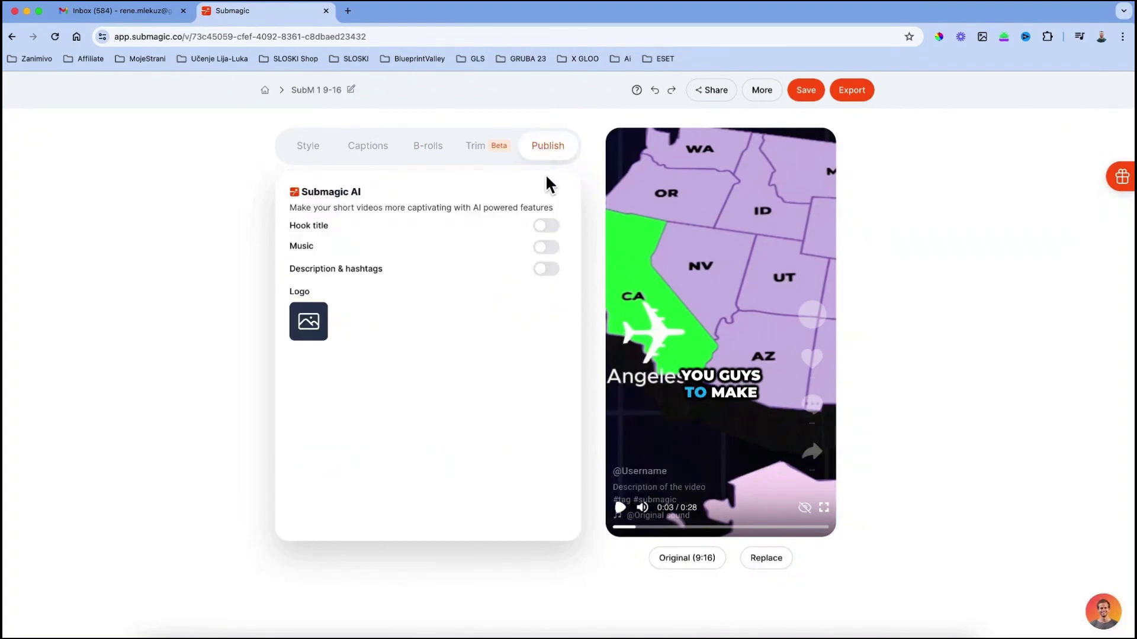
{"action": "left_click", "coordinate": [541, 249]}
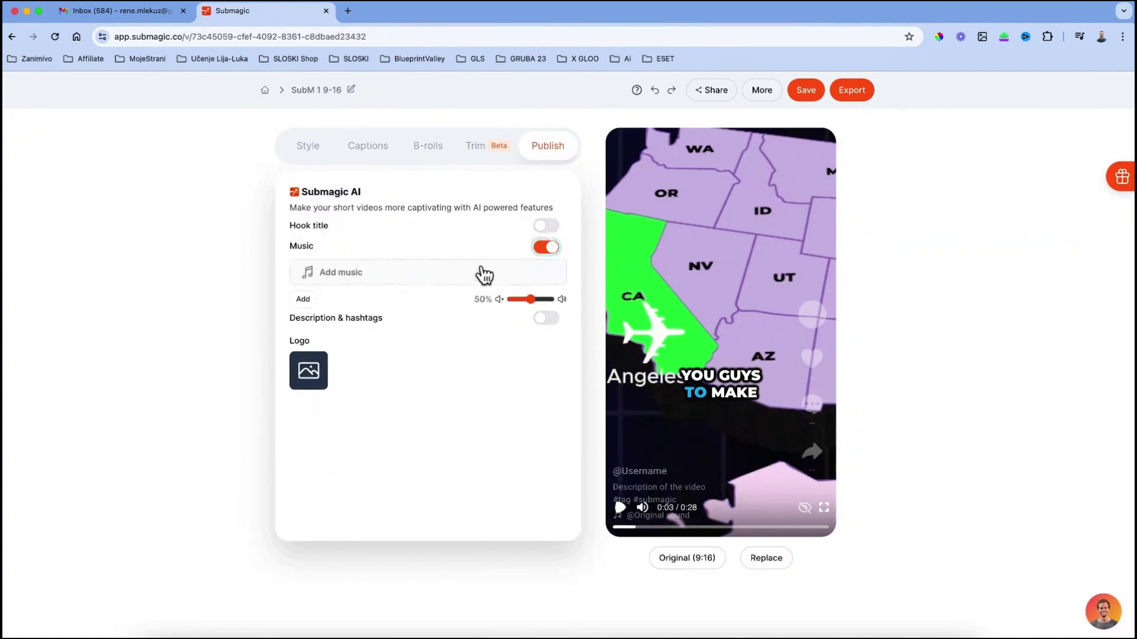
{"action": "left_click", "coordinate": [303, 301]}
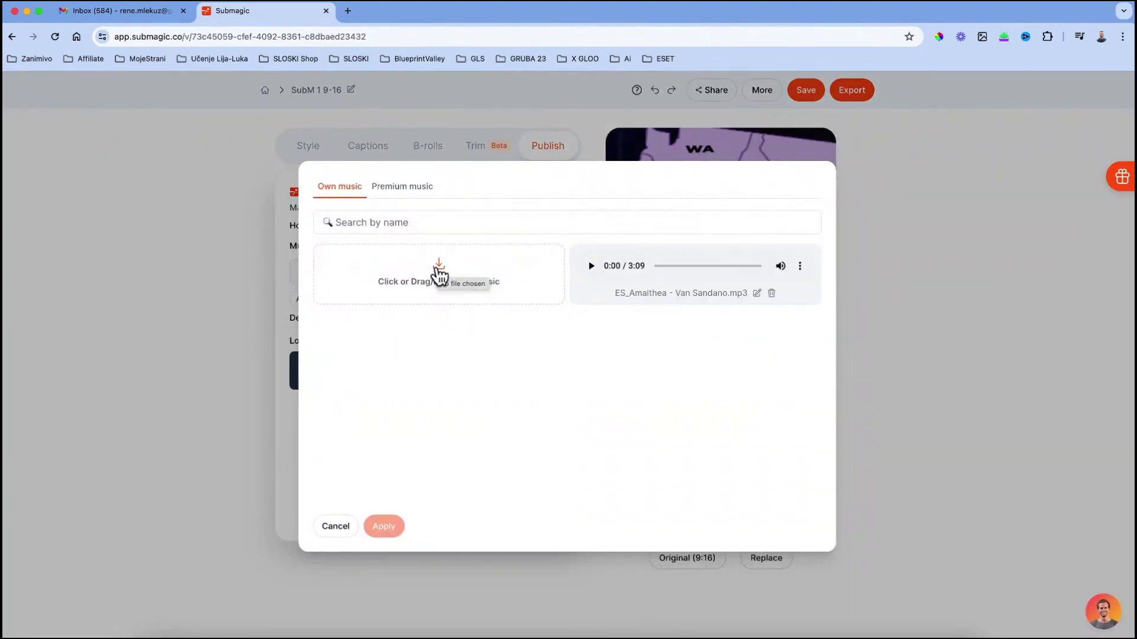
{"action": "left_click", "coordinate": [596, 293]}
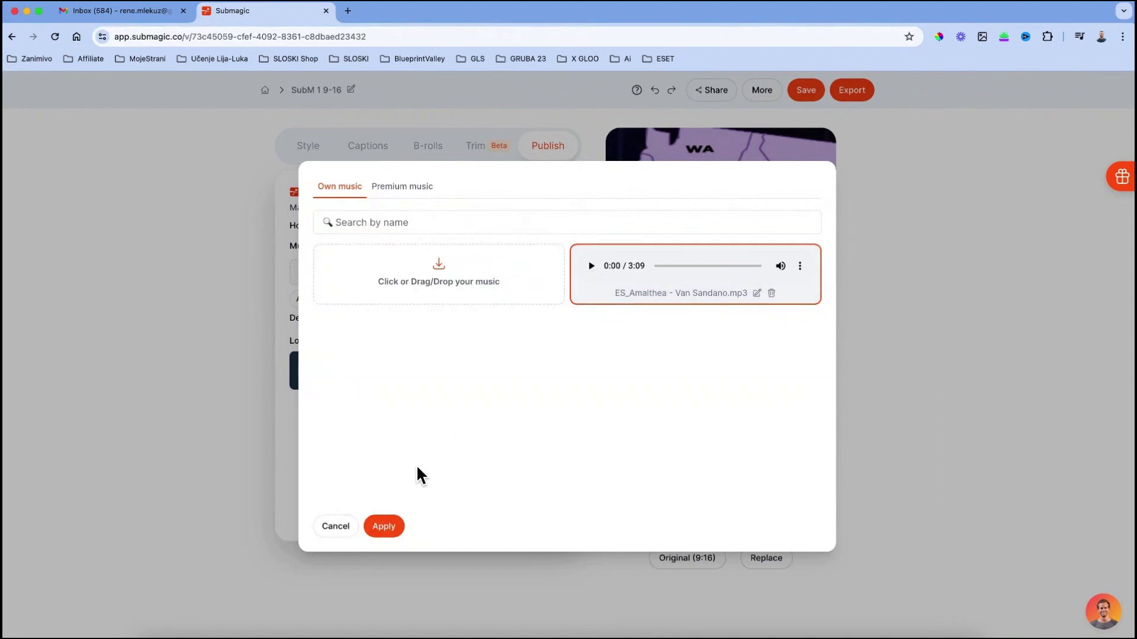
{"action": "left_click", "coordinate": [384, 527]}
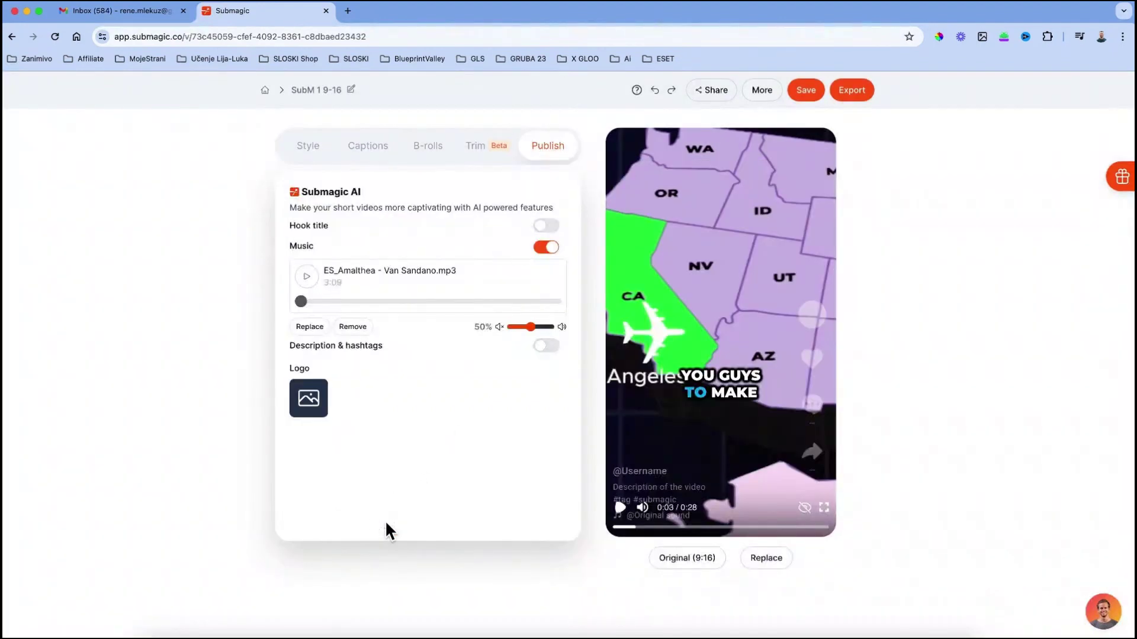
- Preview the background music and lower its volume to 20%
{"action": "left_click", "coordinate": [629, 529]}
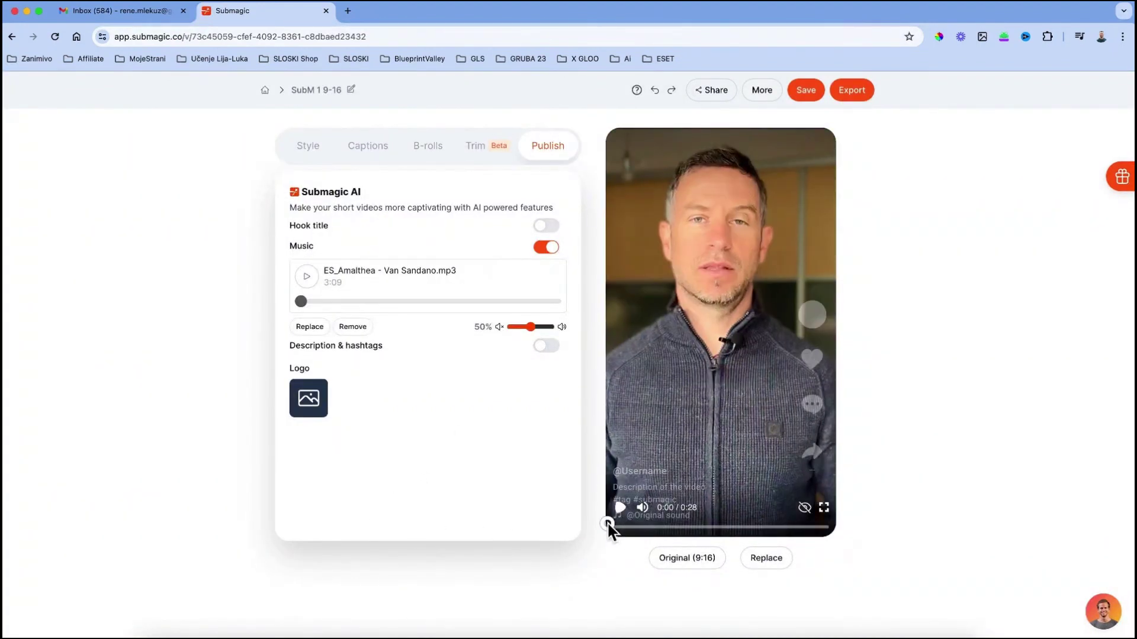
{"action": "left_click", "coordinate": [608, 526]}
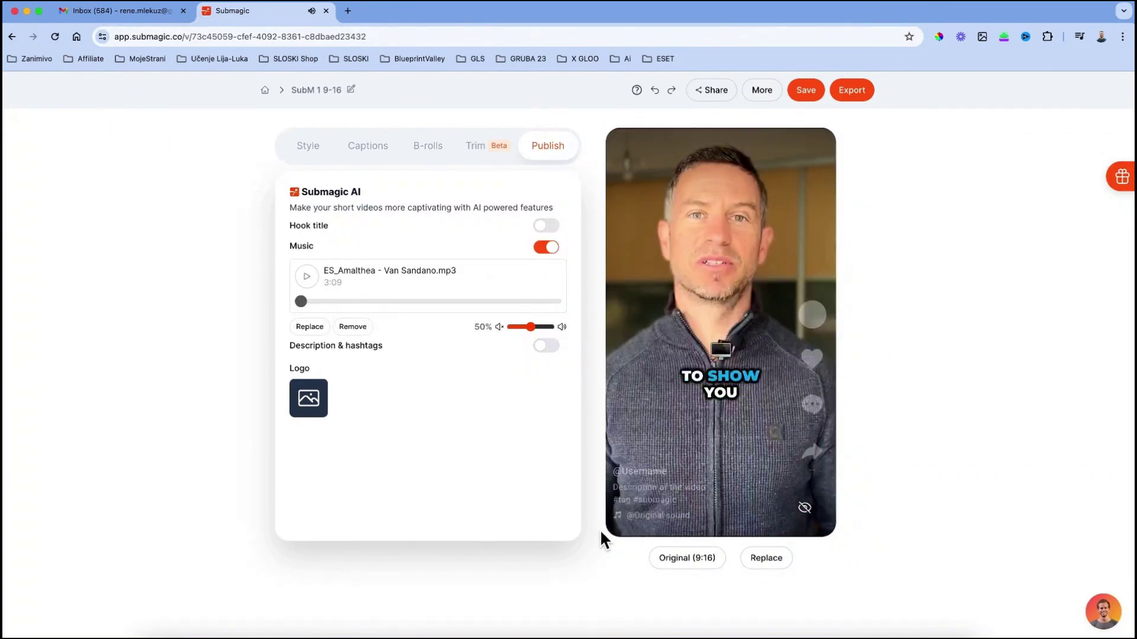
{"action": "mouse_move", "coordinate": [622, 537]}
{"action": "left_click", "coordinate": [620, 508]}
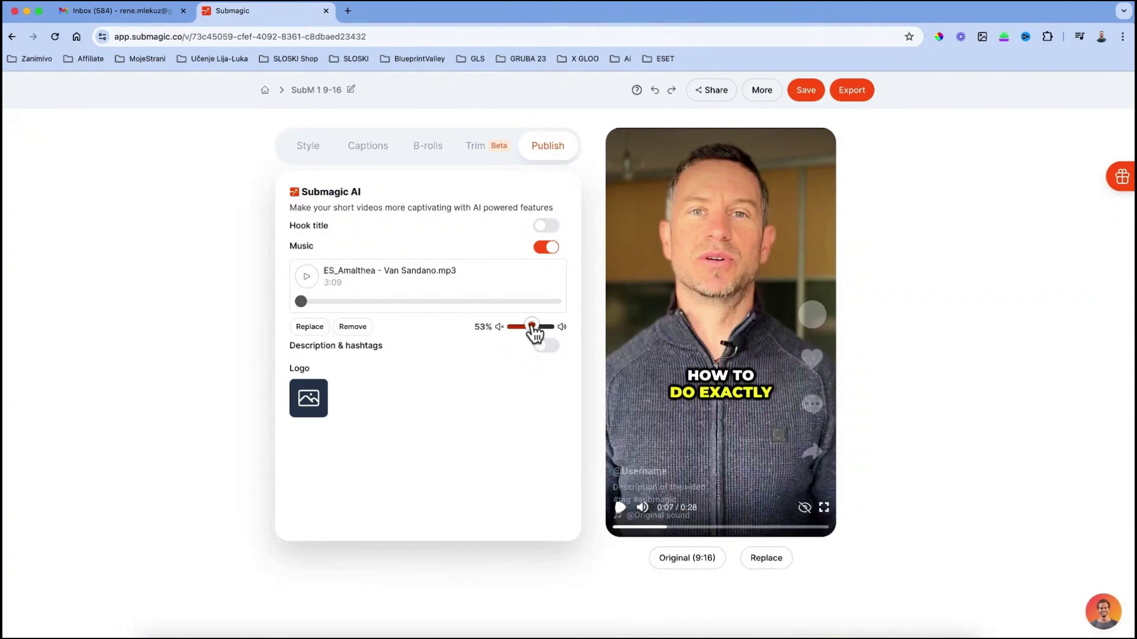
{"action": "left_click_drag", "start_coordinate": [532, 327], "coordinate": [520, 327]}
- Turn on the hook title and highlight its 'Map animation' words in yellow
{"action": "left_click", "coordinate": [543, 227]}
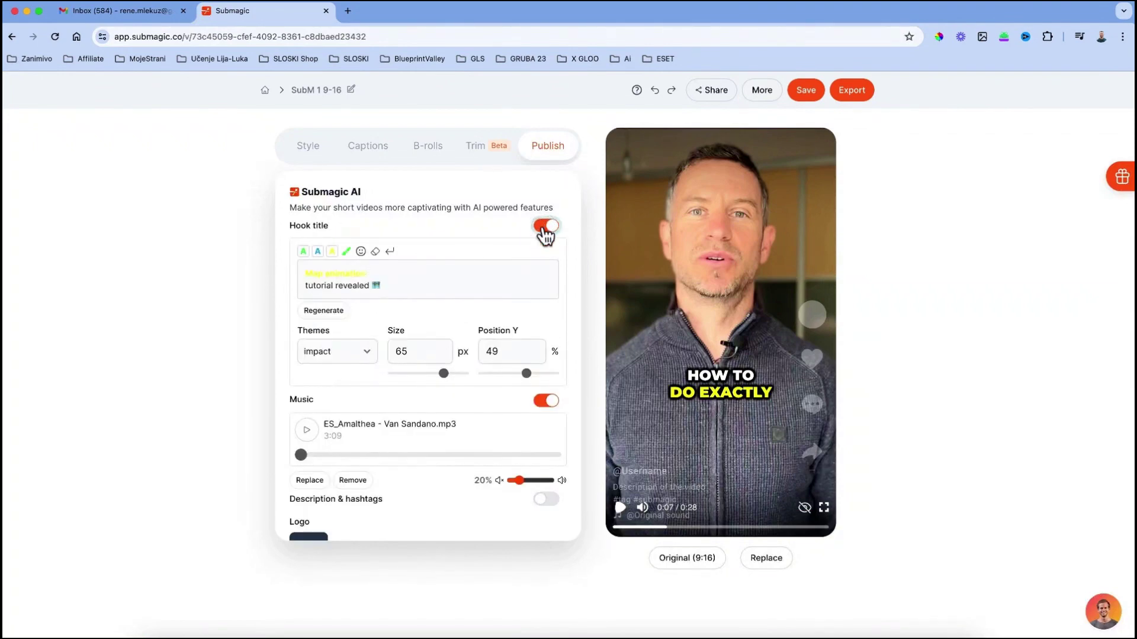
{"action": "left_click_drag", "start_coordinate": [667, 532], "coordinate": [599, 536]}
{"action": "left_click_drag", "start_coordinate": [367, 273], "coordinate": [303, 274]}
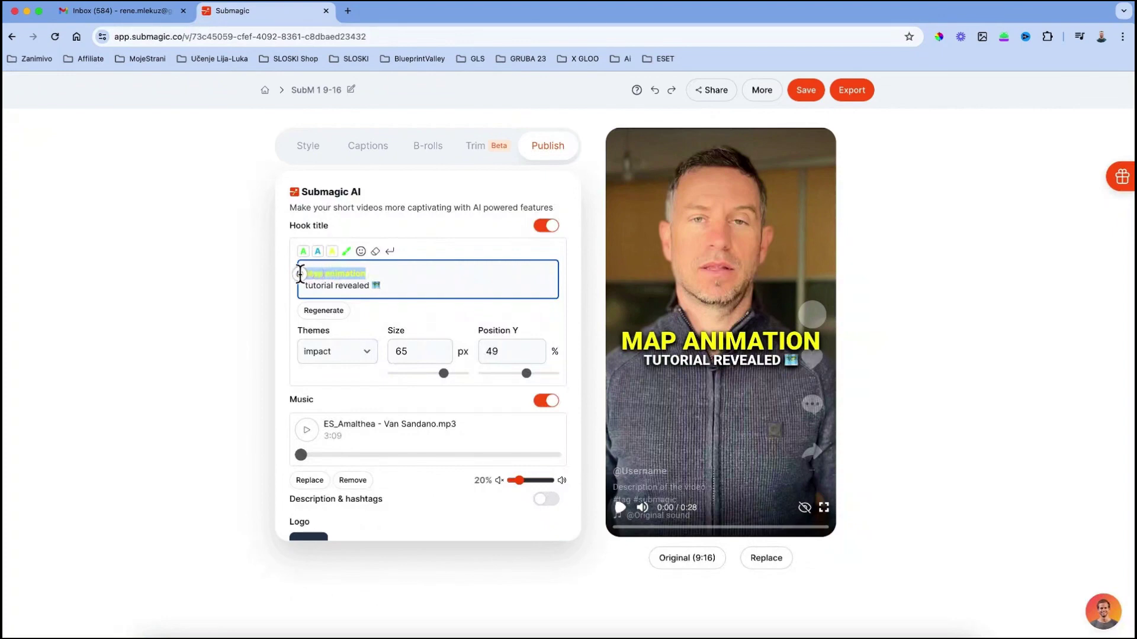
{"action": "left_click", "coordinate": [303, 252]}
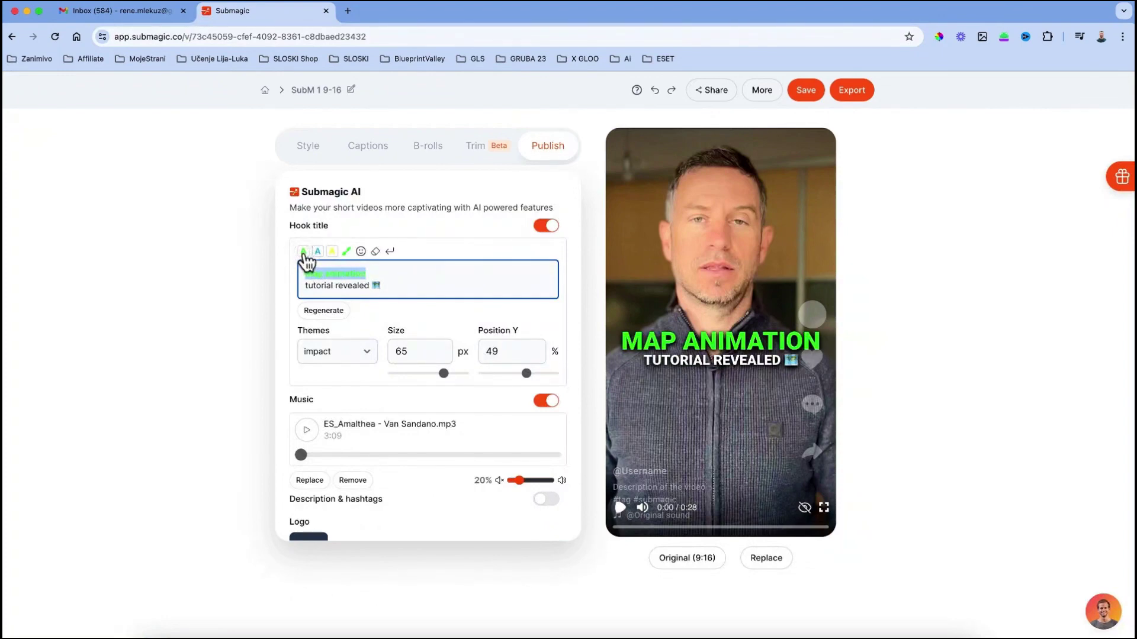
{"action": "left_click", "coordinate": [318, 252]}
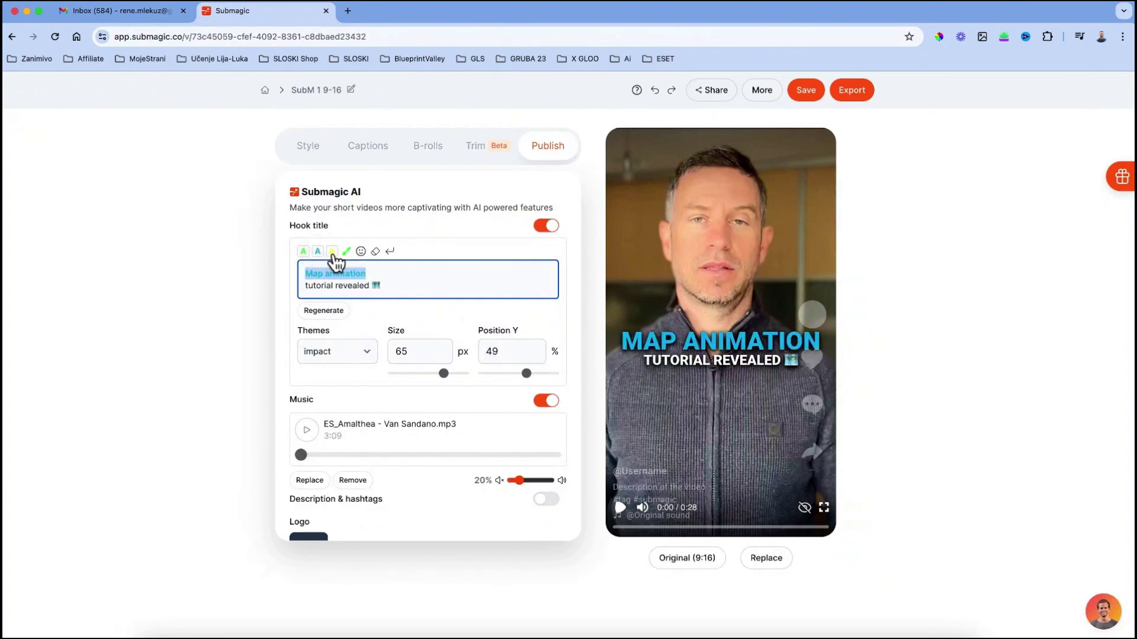
{"action": "left_click", "coordinate": [333, 252]}
- Keep the impact theme and set the hook title to size 60 at 49% Position Y
{"action": "left_click", "coordinate": [368, 349]}
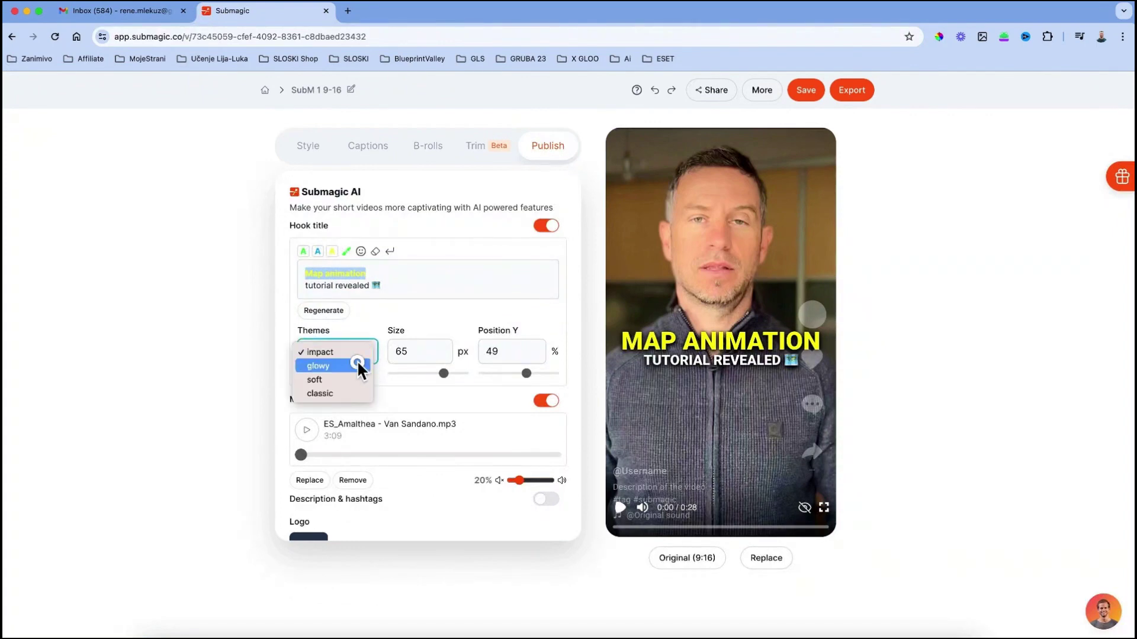
{"action": "left_click", "coordinate": [357, 360]}
{"action": "left_click", "coordinate": [367, 349]}
{"action": "left_click", "coordinate": [358, 339]}
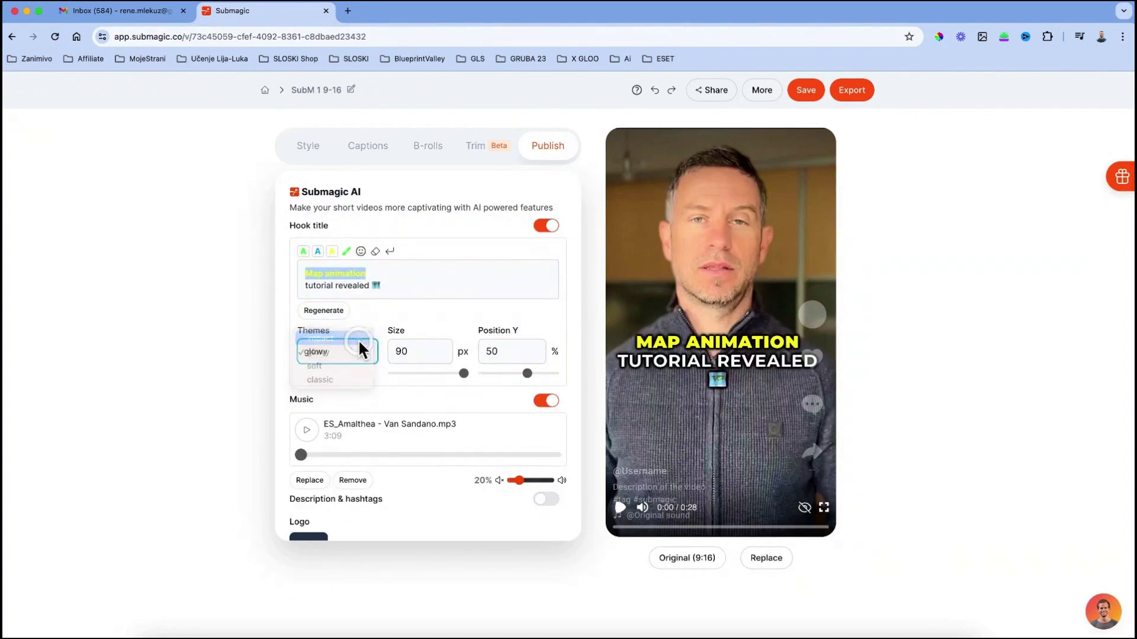
{"action": "left_click_drag", "start_coordinate": [449, 374], "coordinate": [439, 371]}
{"action": "left_click_drag", "start_coordinate": [510, 374], "coordinate": [527, 374]}
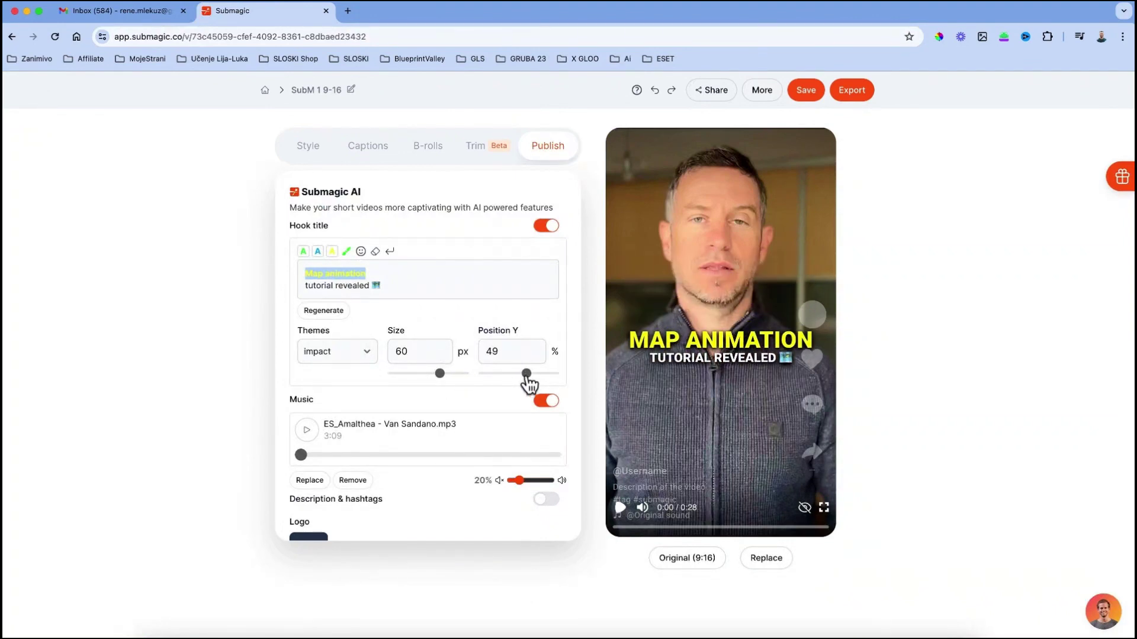
- Export the video at Standard (1080p) quality and 30 FPS
{"action": "left_click", "coordinate": [850, 91]}
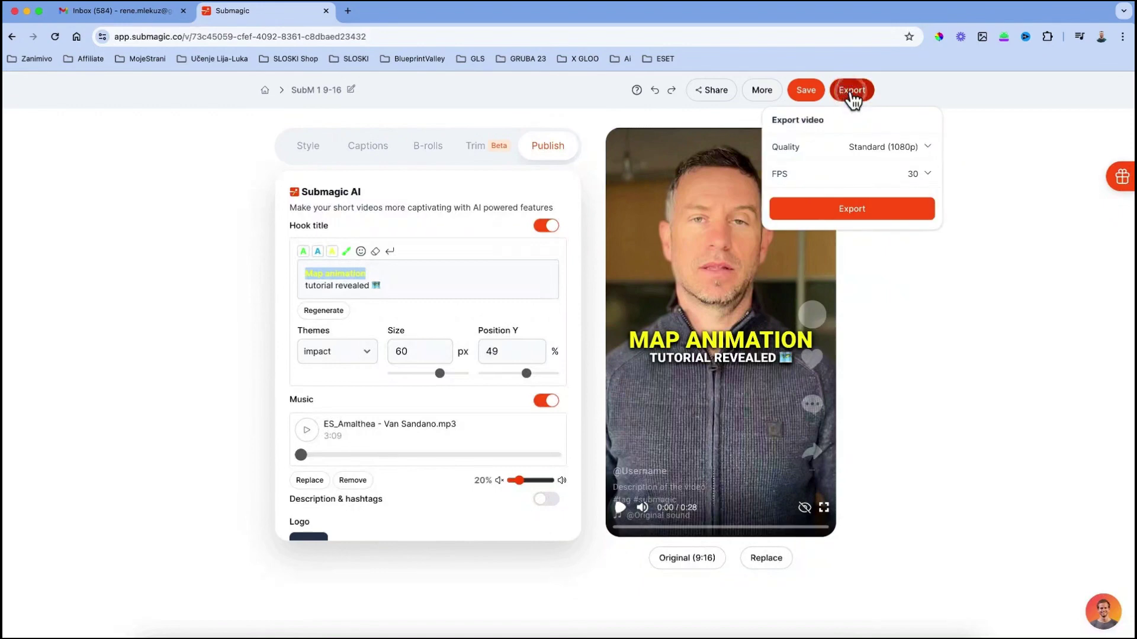
{"action": "left_click", "coordinate": [854, 204]}
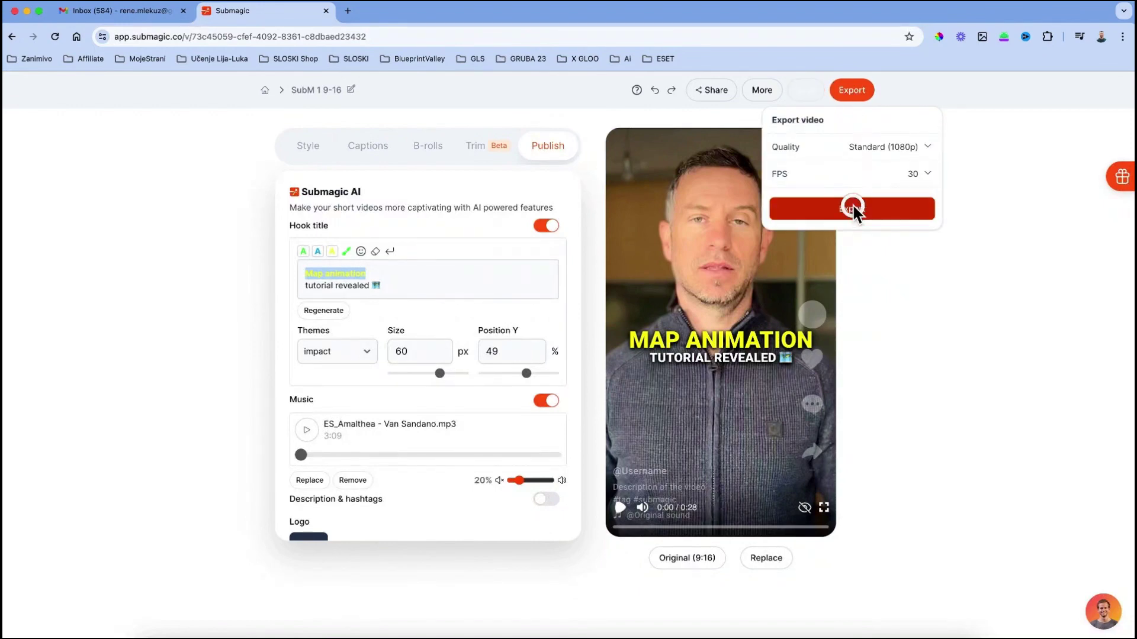